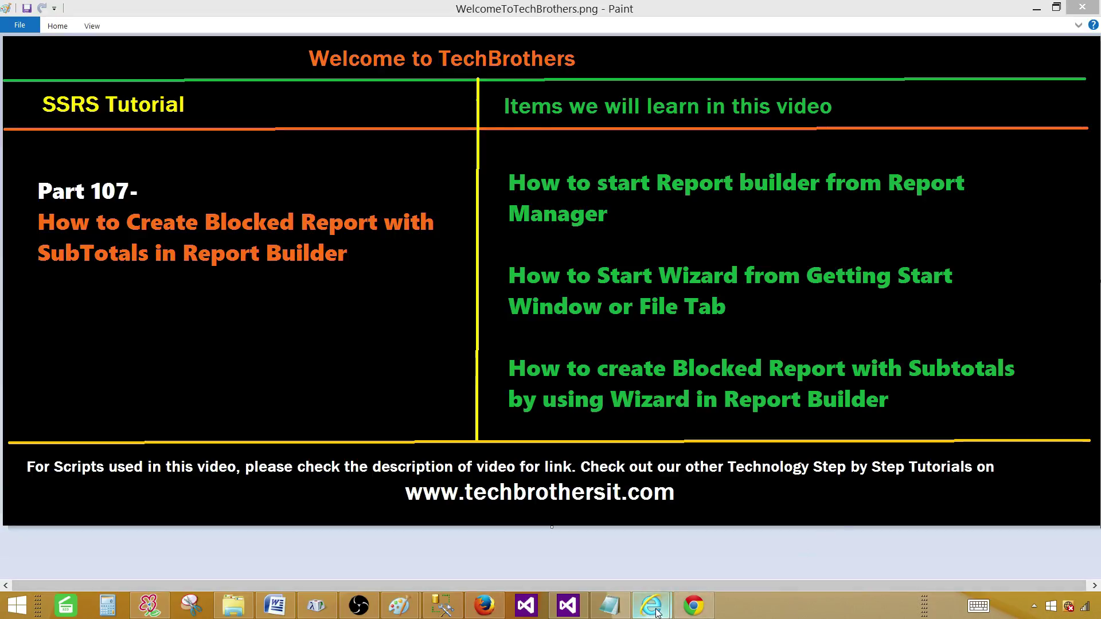
# - Launch Report Builder from the Home folder toolbar in Report Manager
pyautogui.moveTo(651, 606)
pyautogui.click(732, 533)
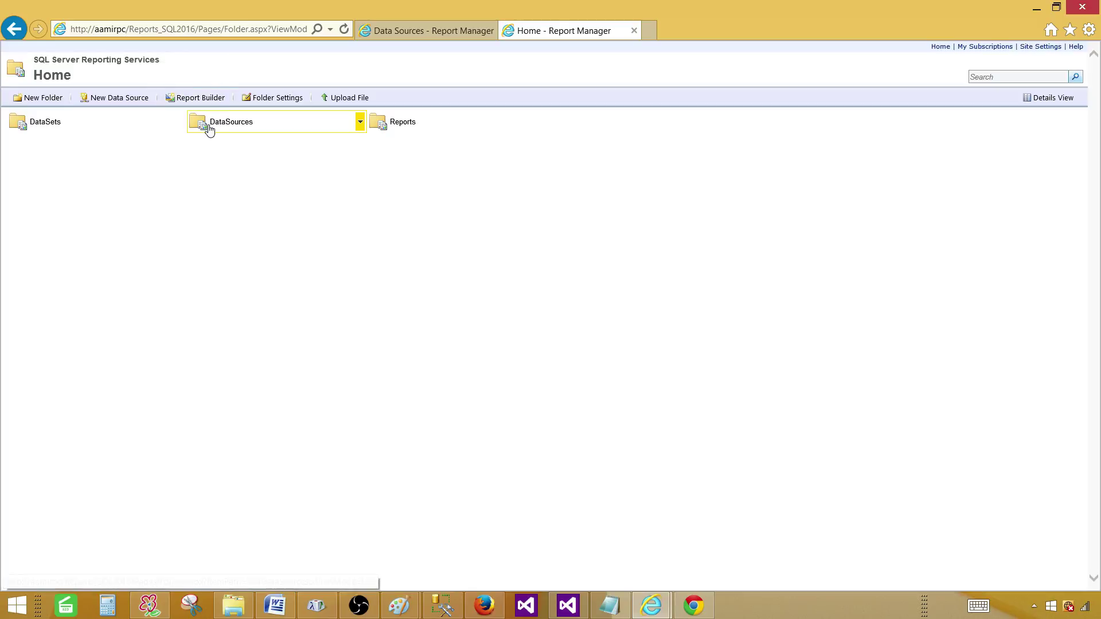
pyautogui.click(210, 101)
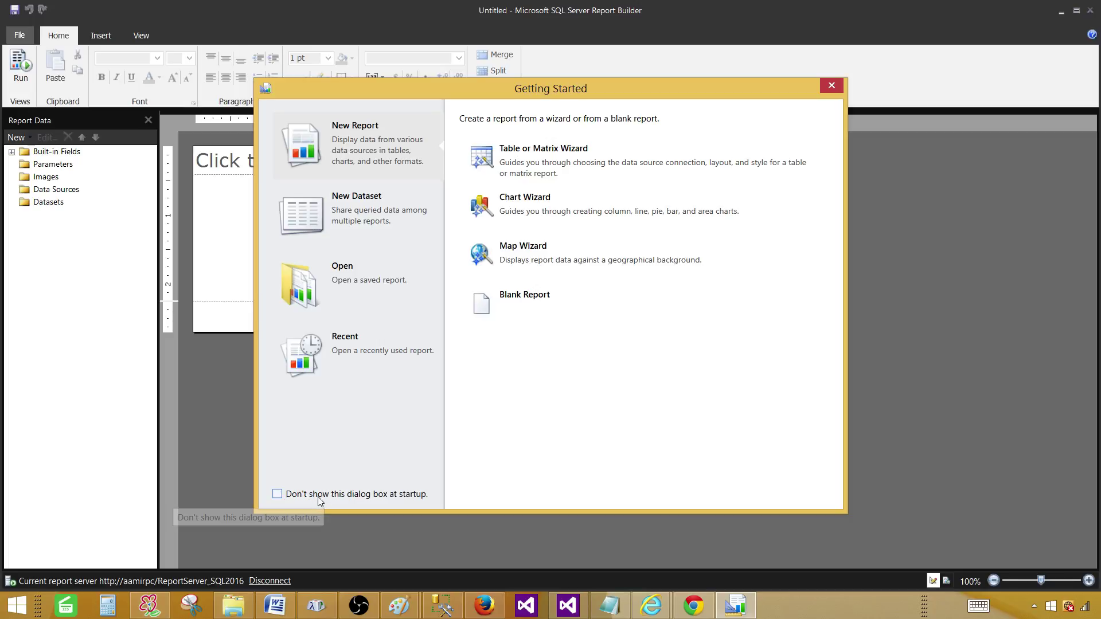
# - Turn off the Getting Started dialog at startup and close it
pyautogui.click(278, 496)
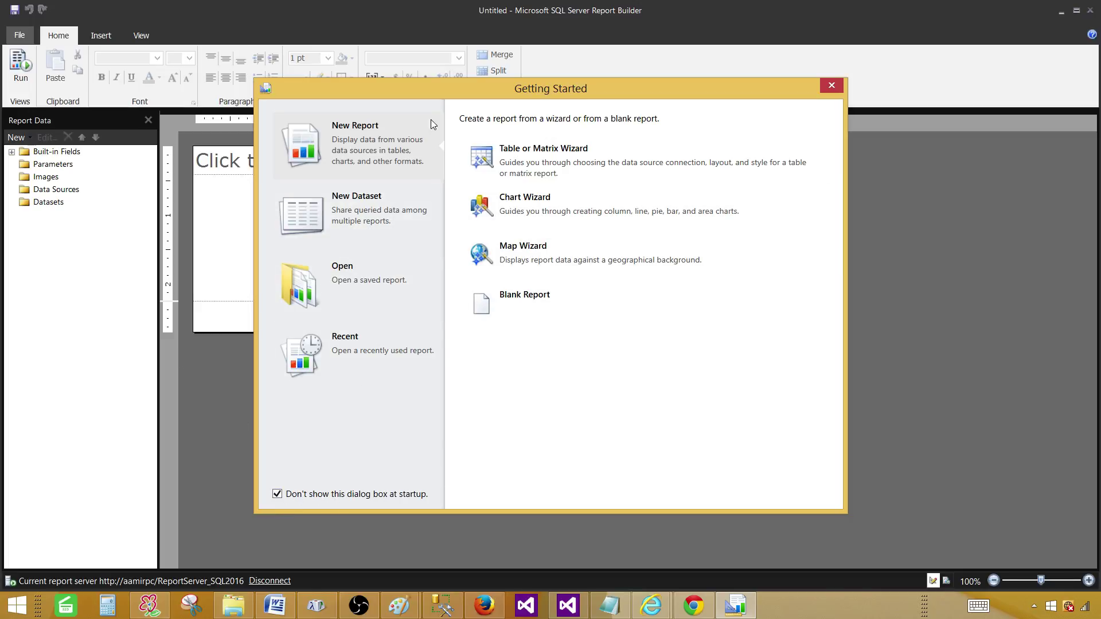
pyautogui.click(826, 87)
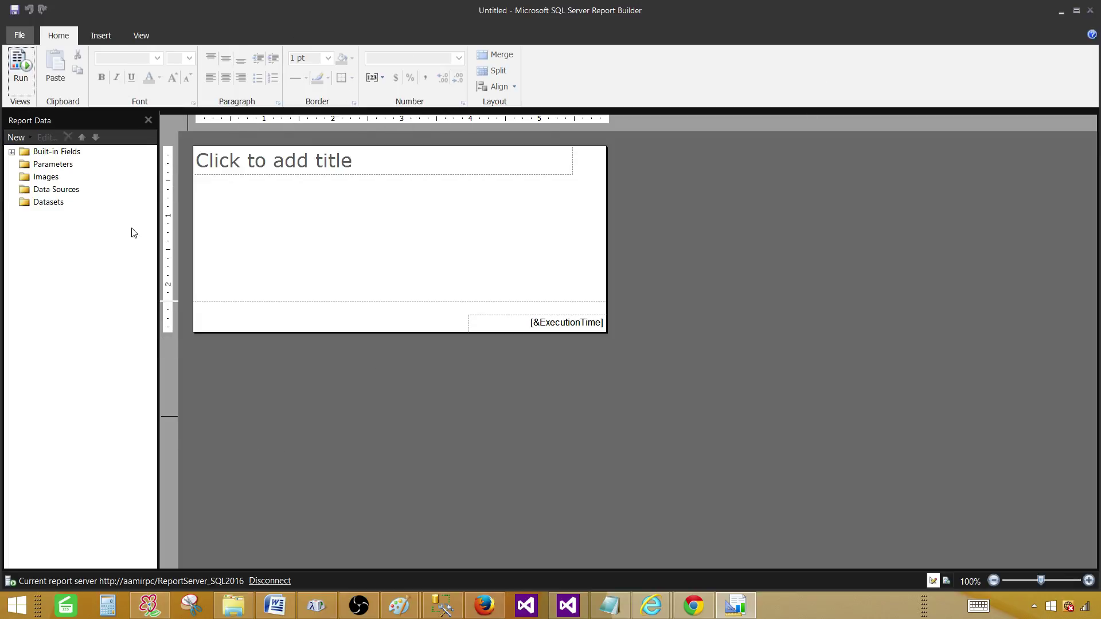
# - Start a new report with the Table or Matrix Wizard
pyautogui.click(22, 37)
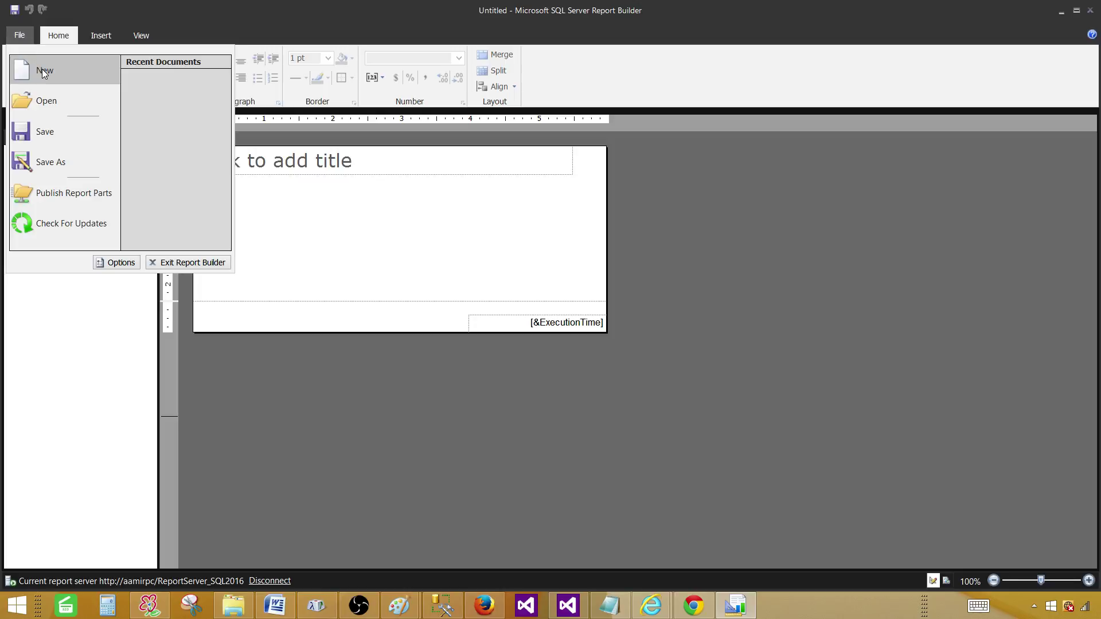
pyautogui.click(43, 69)
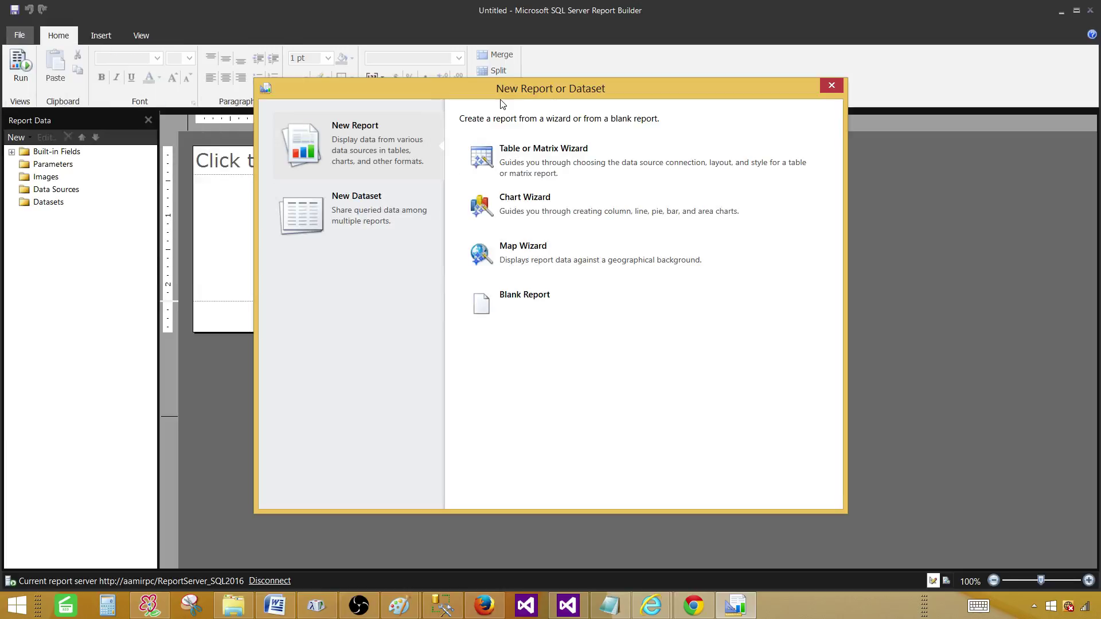
pyautogui.click(522, 162)
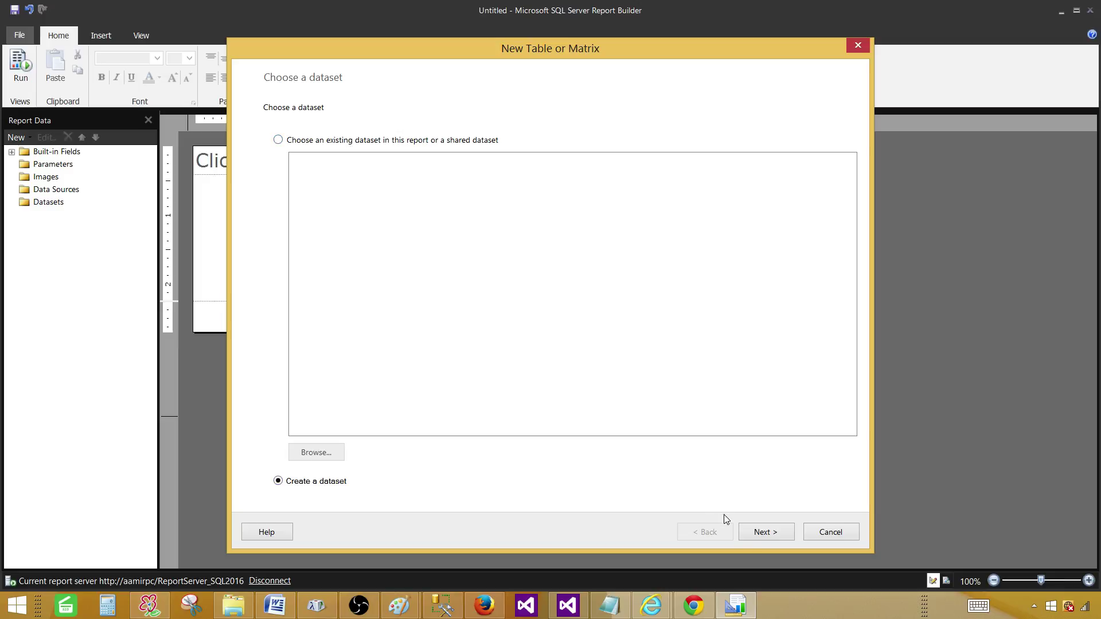
# - Choose the shared Sales data source from the server's DataSources folder
pyautogui.click(758, 532)
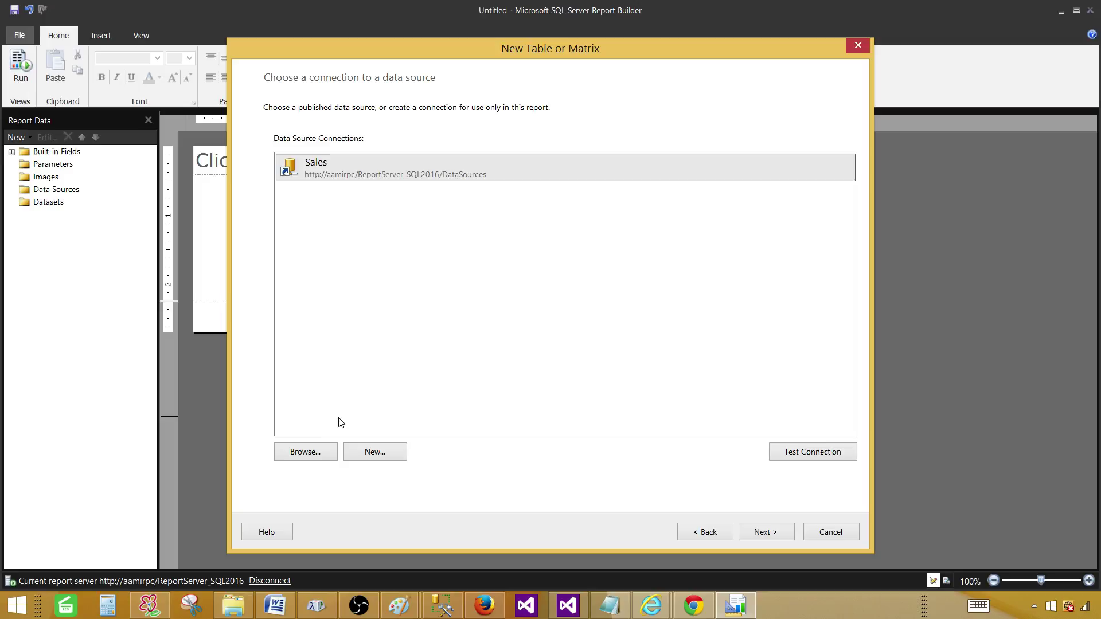
pyautogui.click(319, 455)
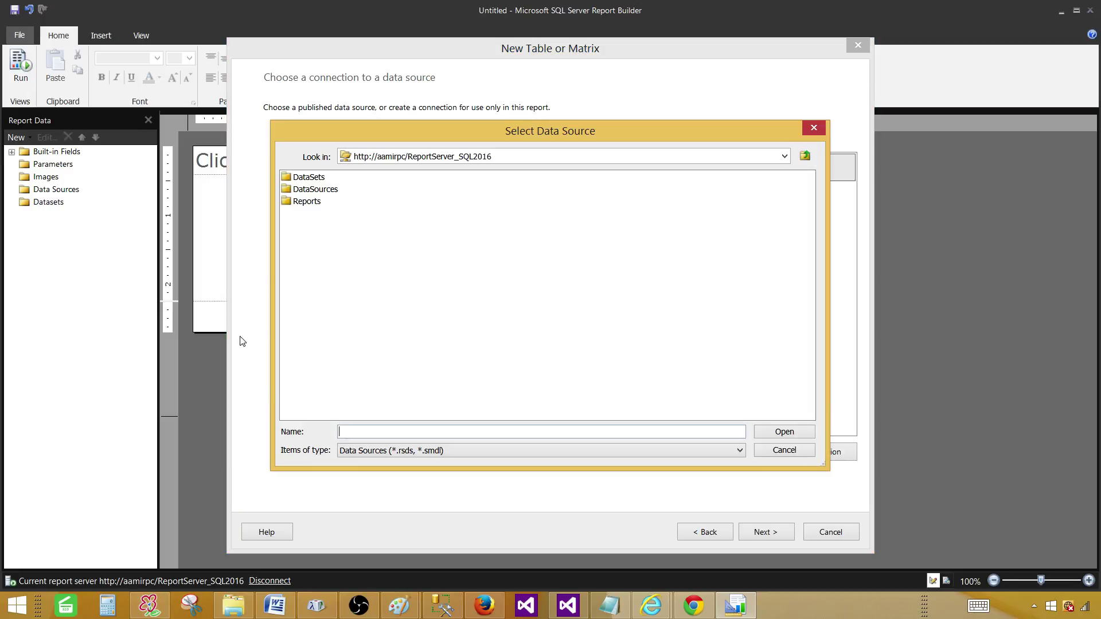
pyautogui.doubleClick(307, 194)
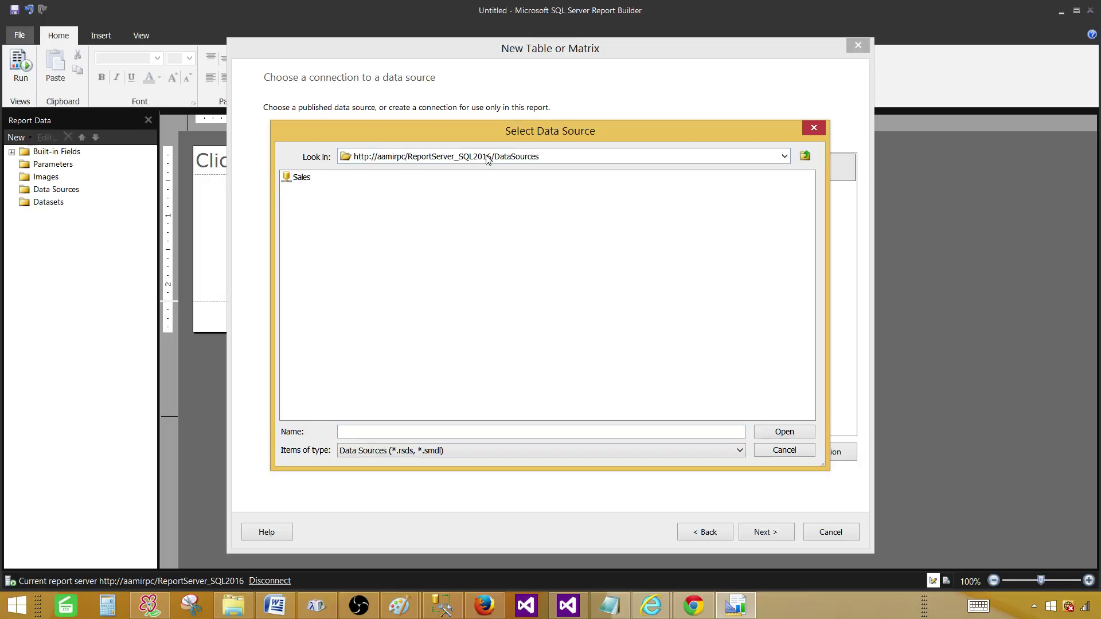
pyautogui.click(308, 179)
pyautogui.click(775, 434)
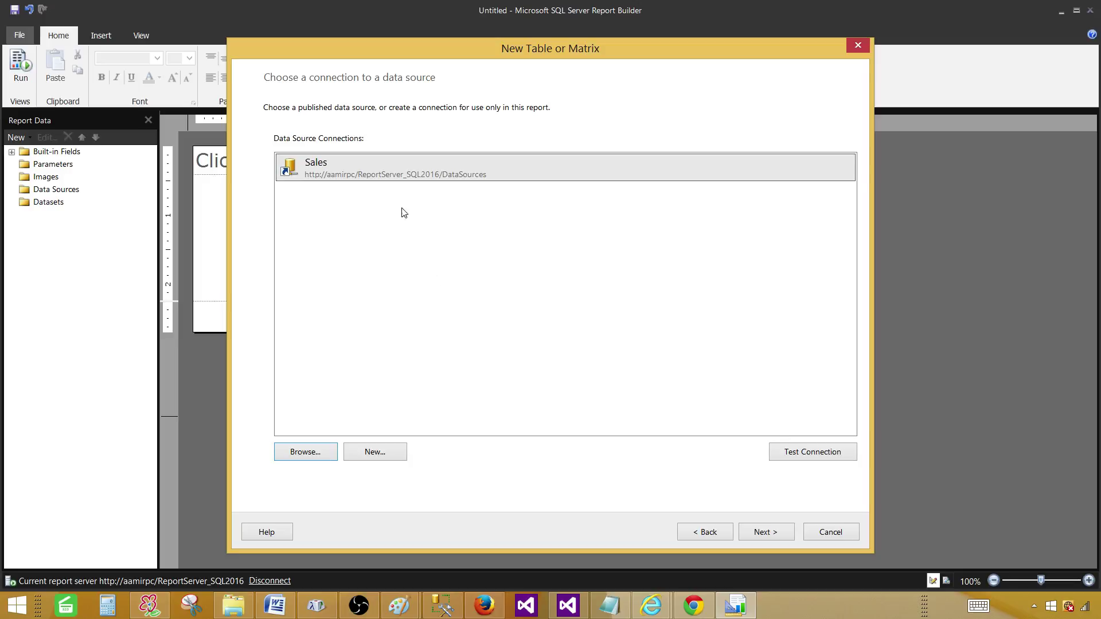
# - Try a new Microsoft SQL Server data source, cancel it, then continue with Sales
pyautogui.click(379, 457)
pyautogui.moveTo(475, 150); pyautogui.dragTo(413, 151)
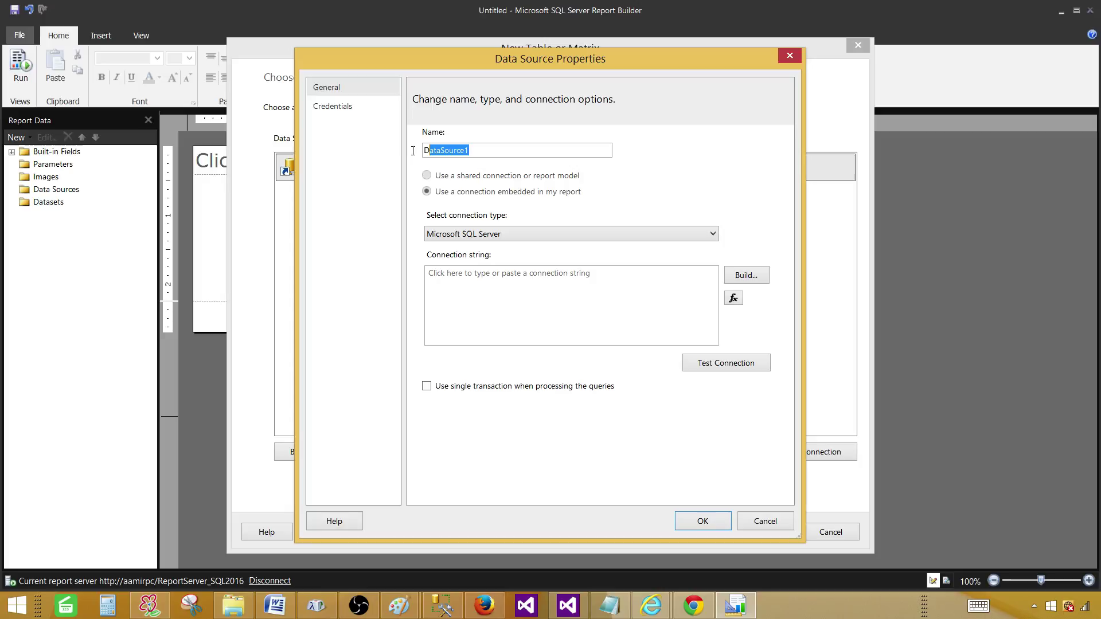
pyautogui.click(497, 235)
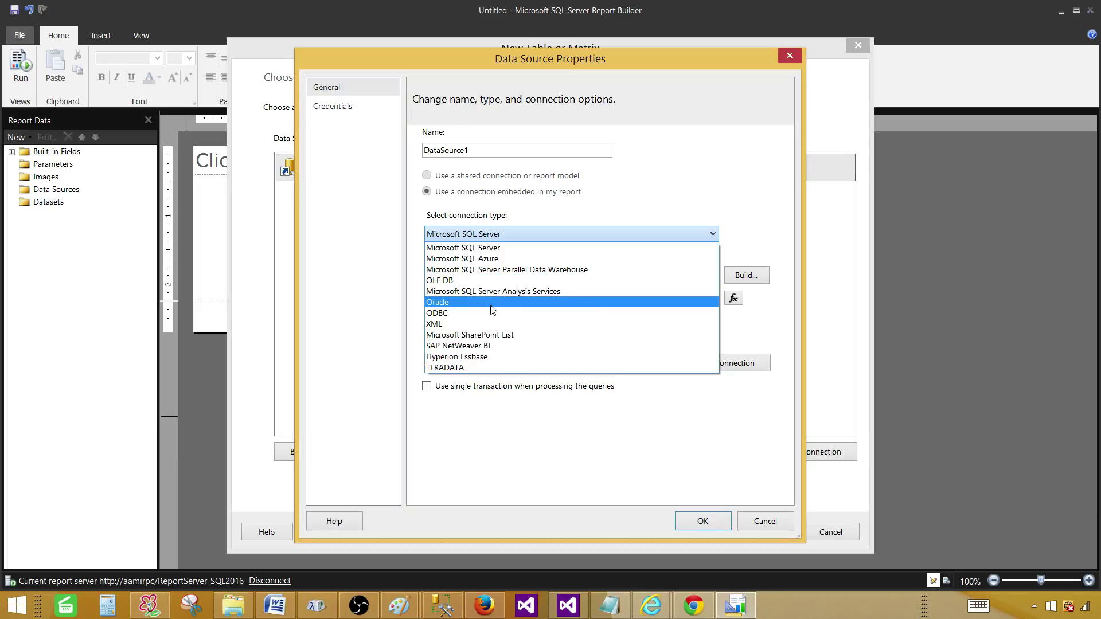
pyautogui.click(533, 248)
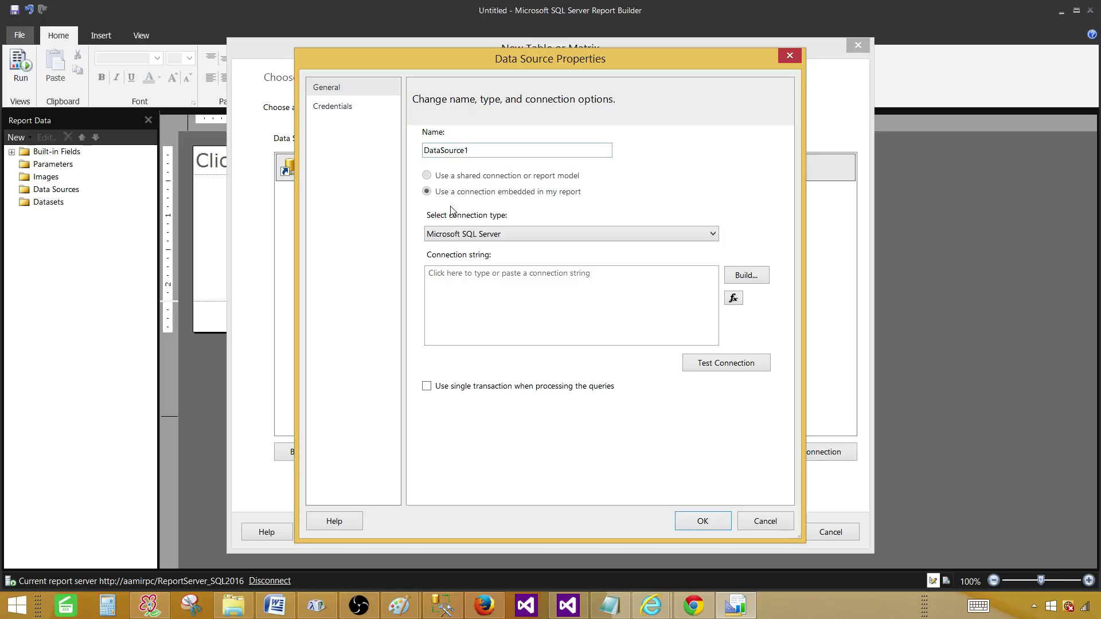
pyautogui.click(754, 522)
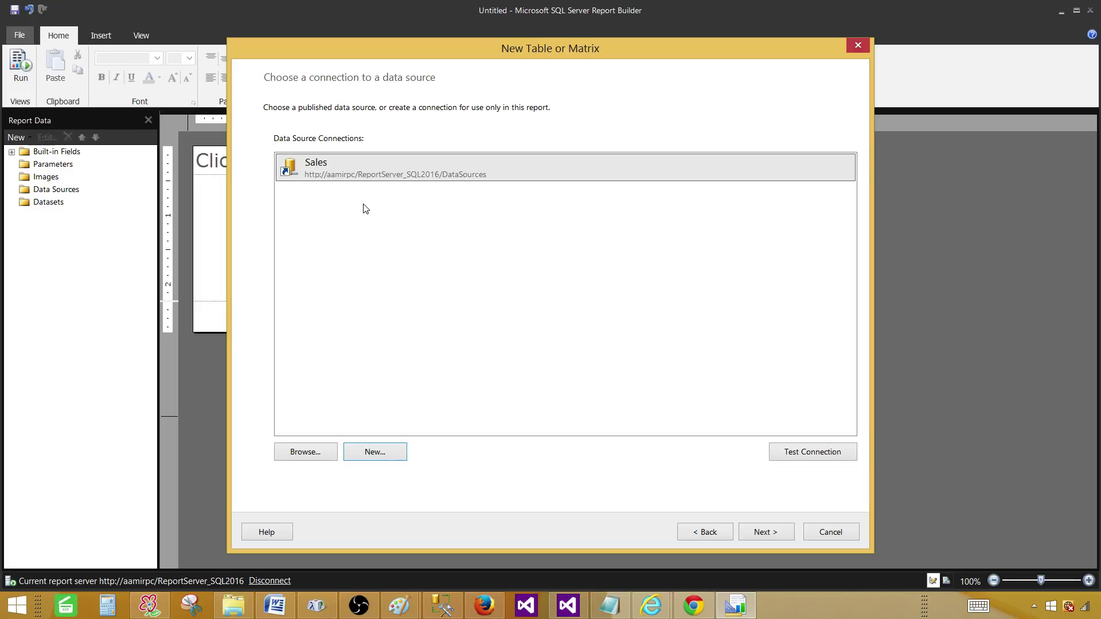
pyautogui.click(378, 178)
pyautogui.click(775, 533)
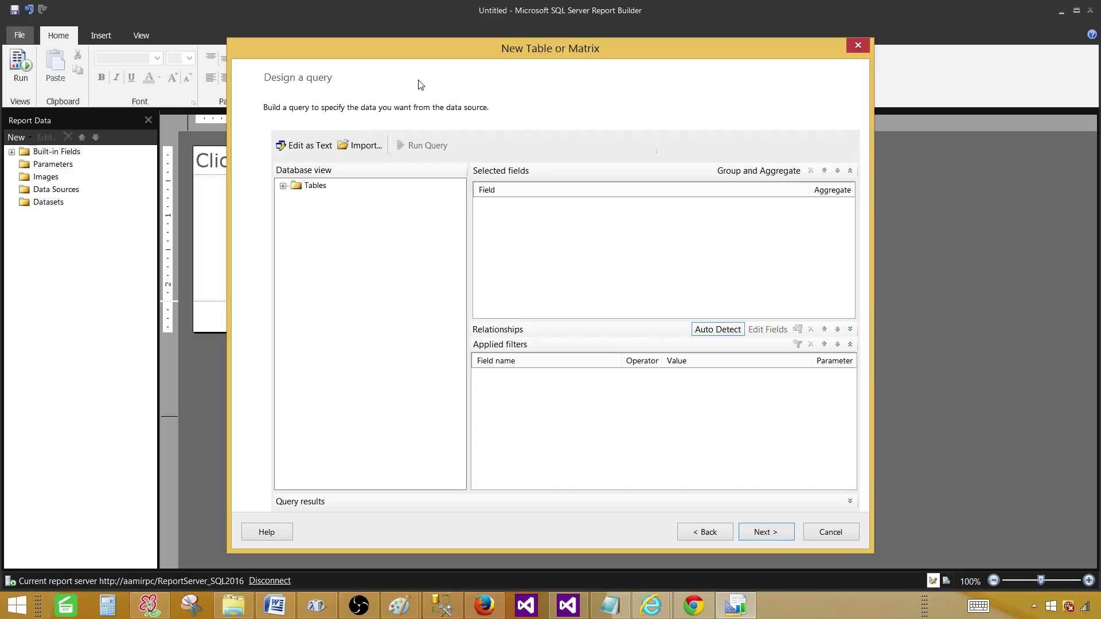
# - Select every TotalSale column except id in the query designer
pyautogui.click(282, 186)
pyautogui.click(296, 198)
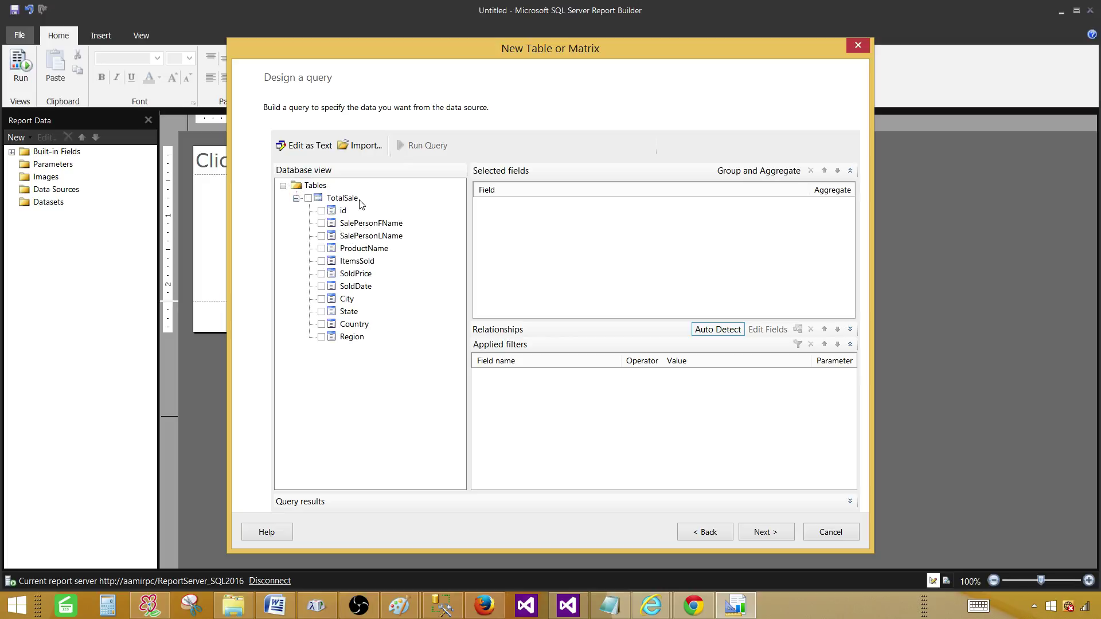
pyautogui.click(308, 198)
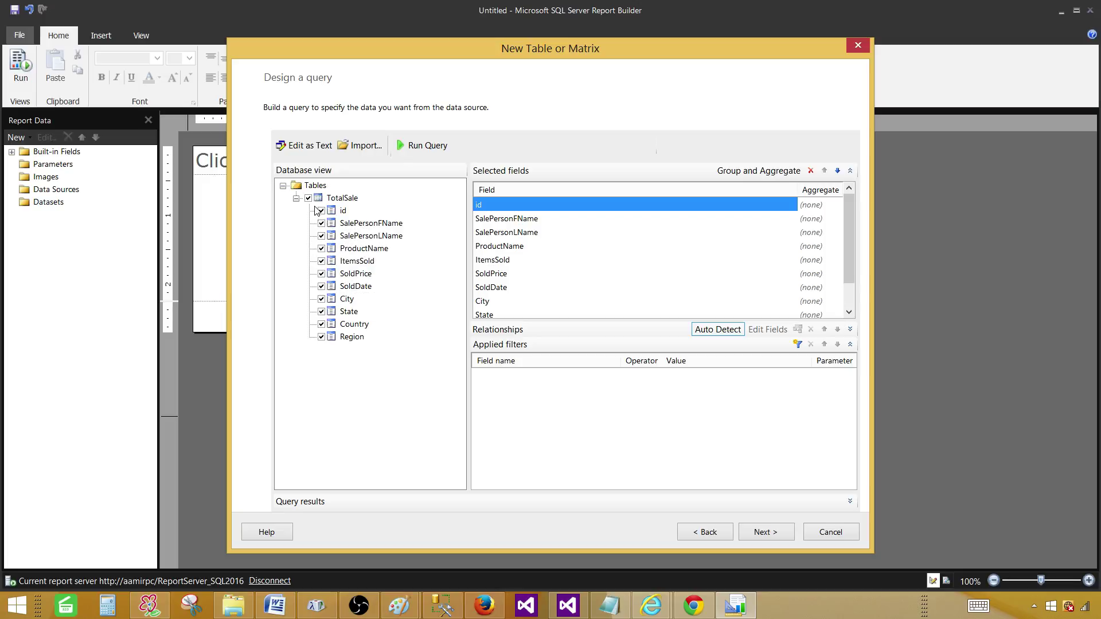
pyautogui.click(322, 211)
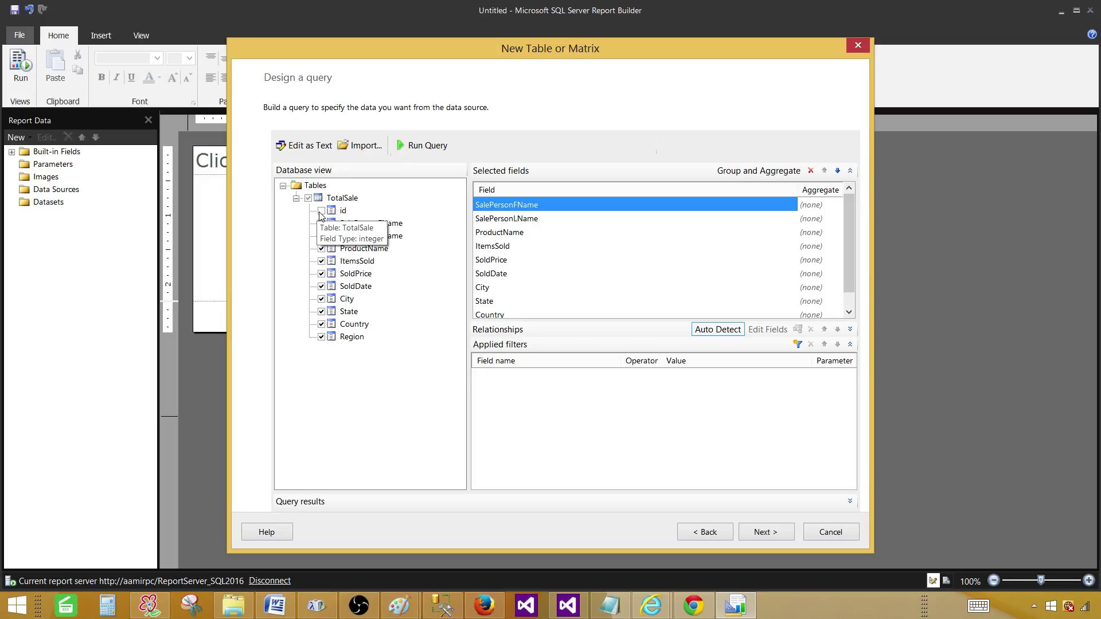
pyautogui.click(322, 325)
pyautogui.click(322, 325)
pyautogui.click(322, 312)
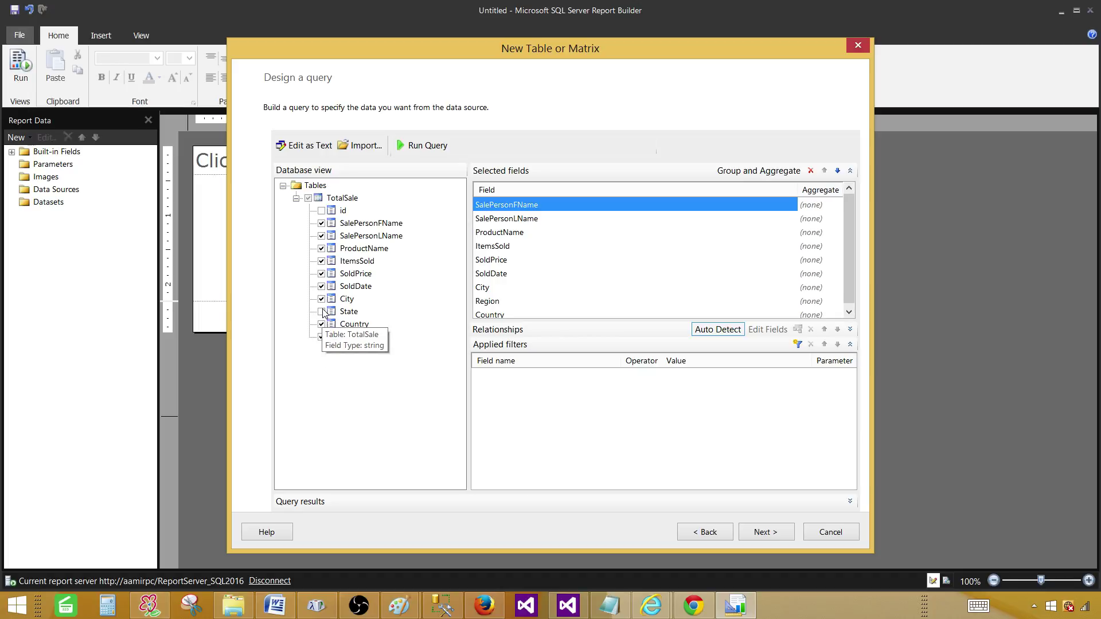
pyautogui.click(322, 312)
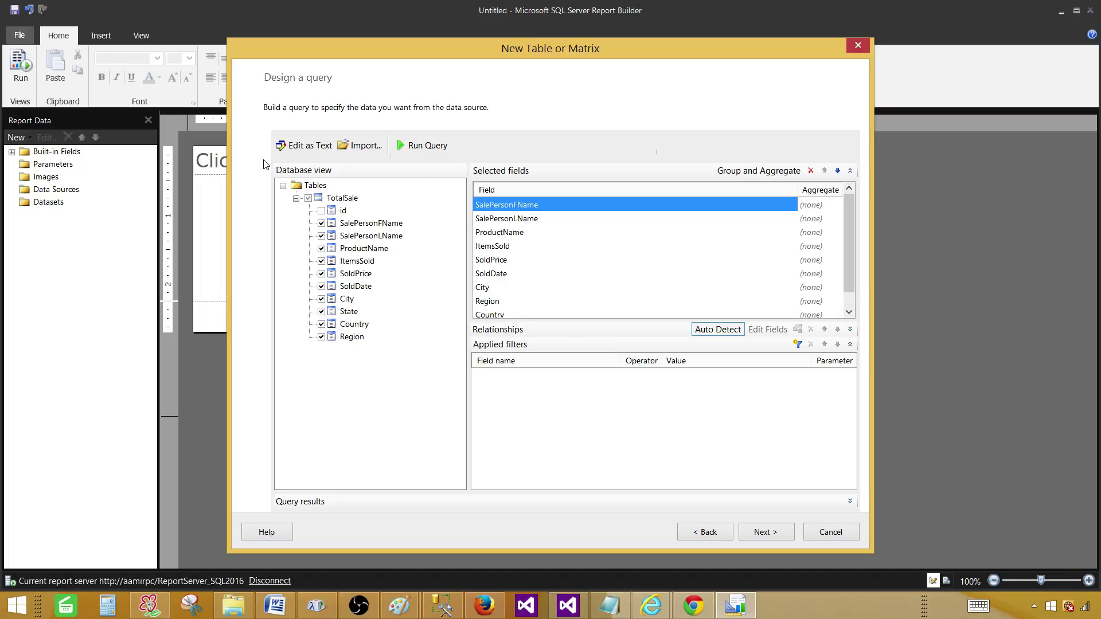
# - Preview the query's rows, then copy its SQL text
pyautogui.click(425, 145)
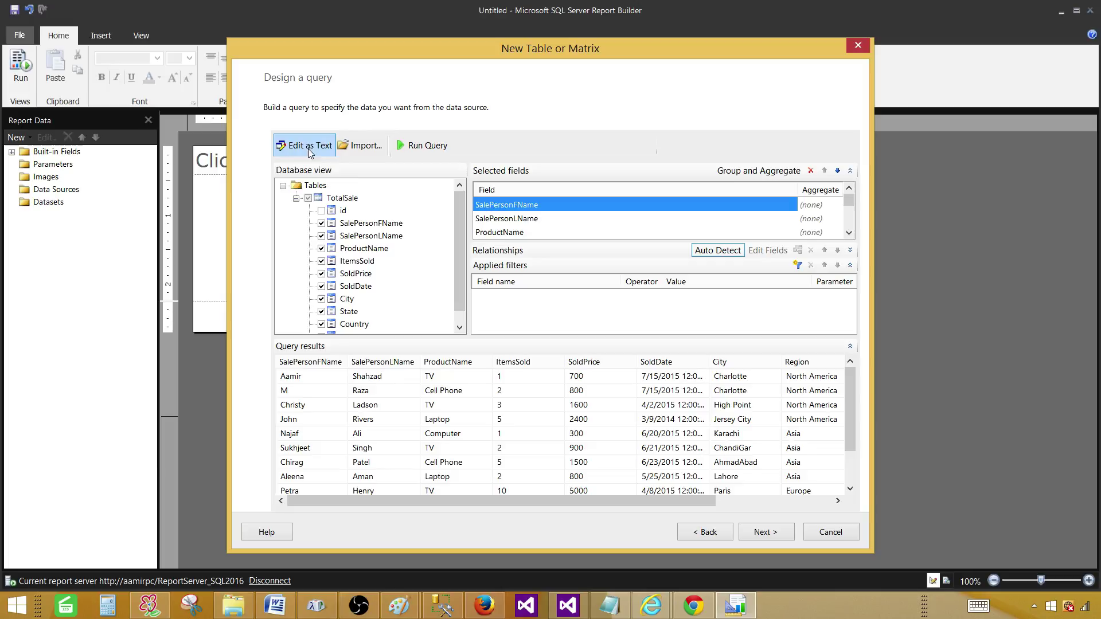
pyautogui.click(276, 152)
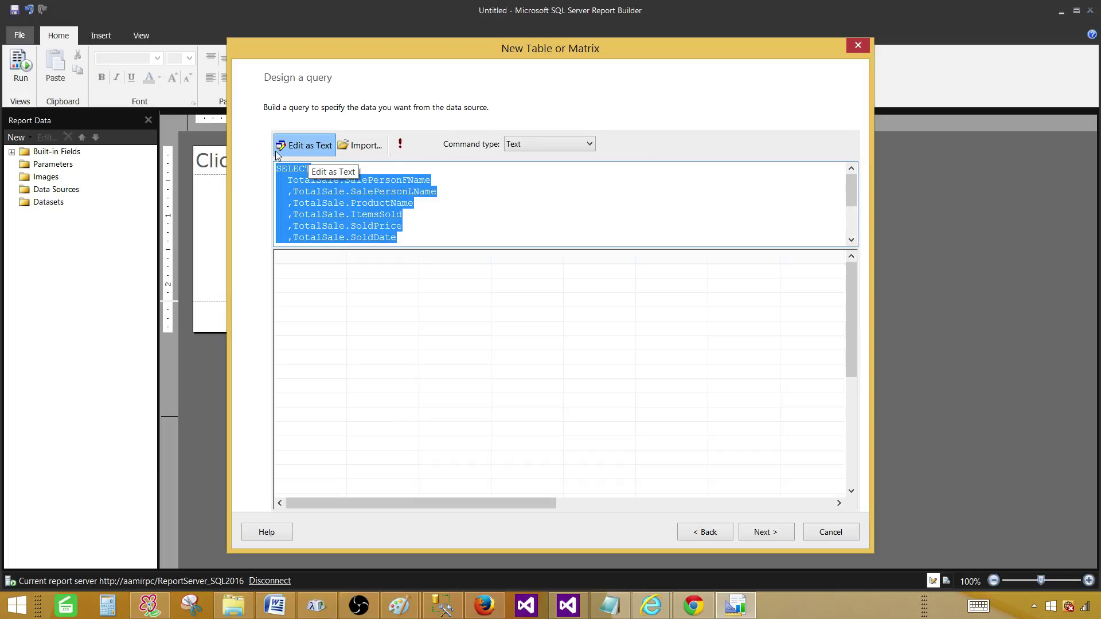
pyautogui.rightClick(379, 203)
pyautogui.click(332, 241)
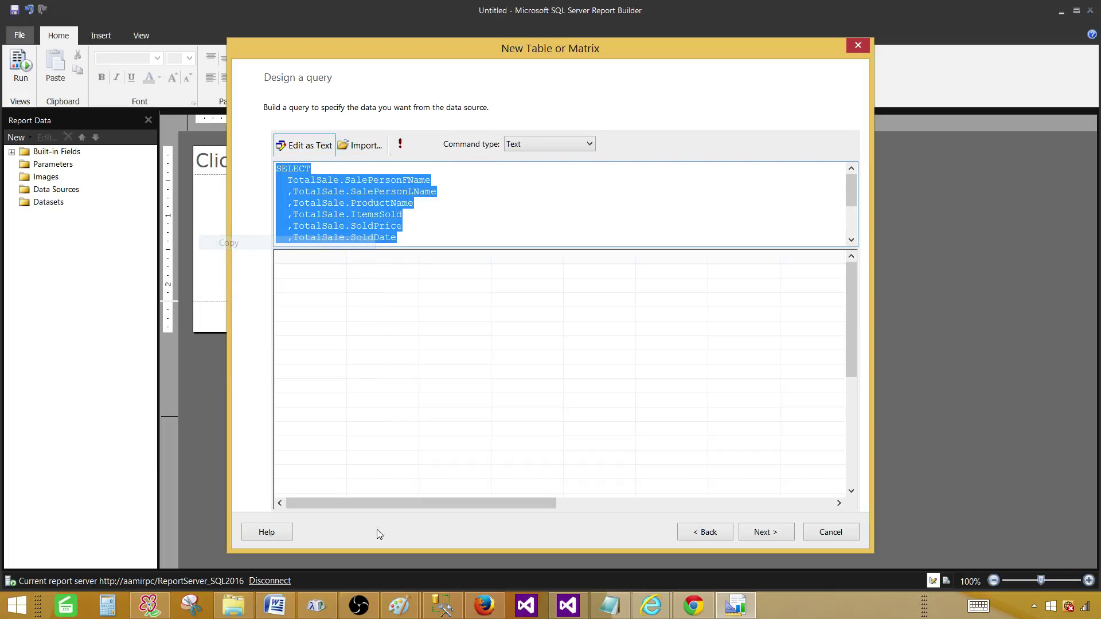
# - Paste the copied SELECT query into a new Management Studio query window
pyautogui.click(443, 605)
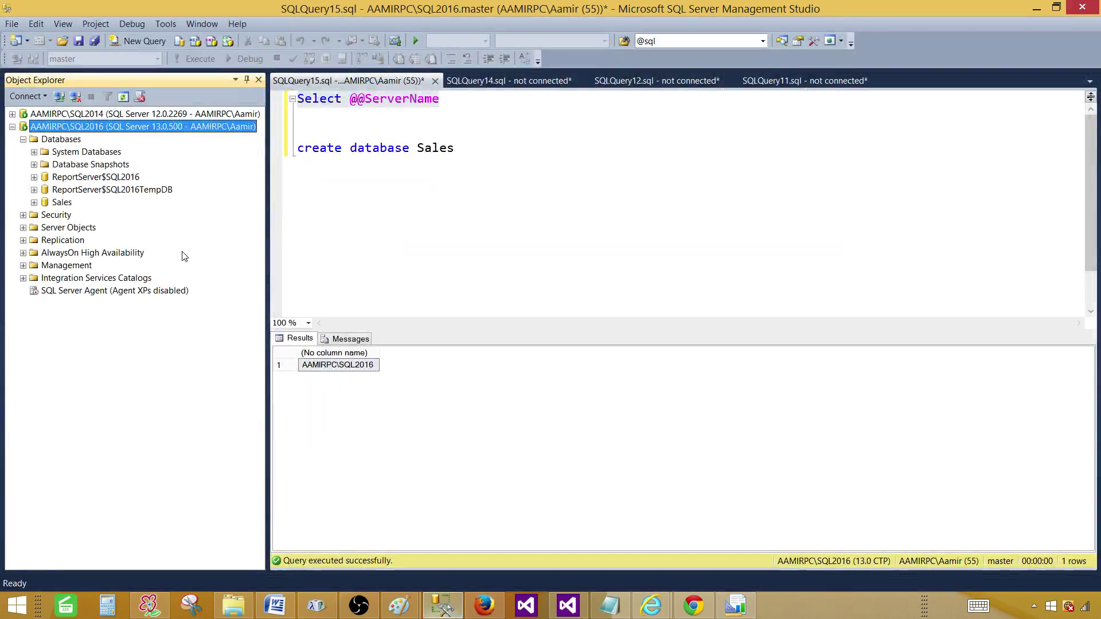
pyautogui.click(136, 42)
pyautogui.rightClick(351, 131)
pyautogui.click(386, 172)
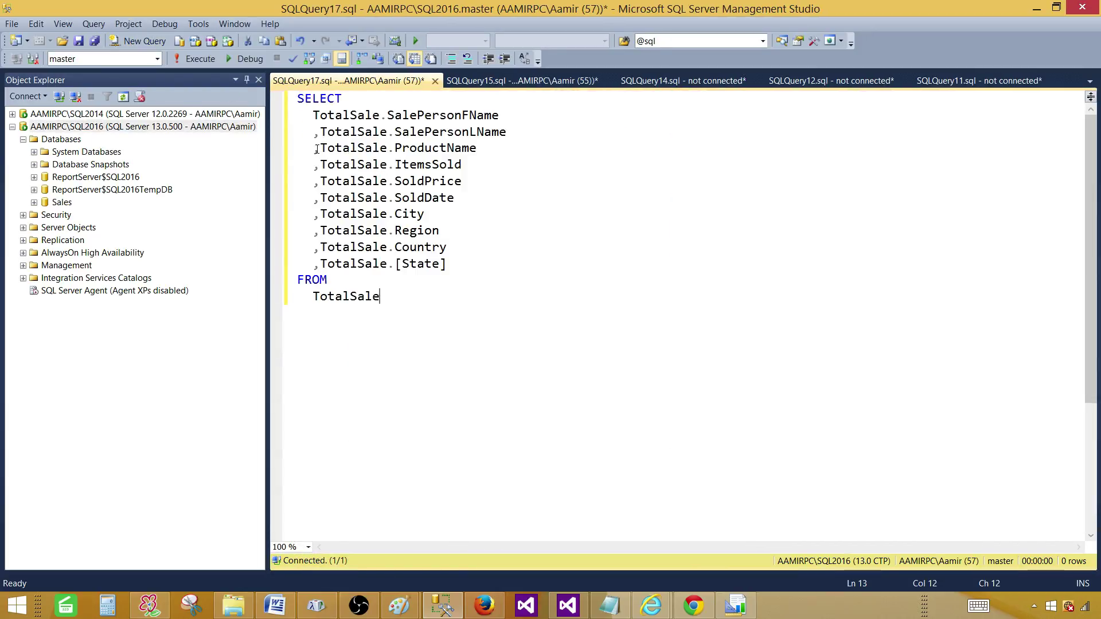
pyautogui.click(195, 58)
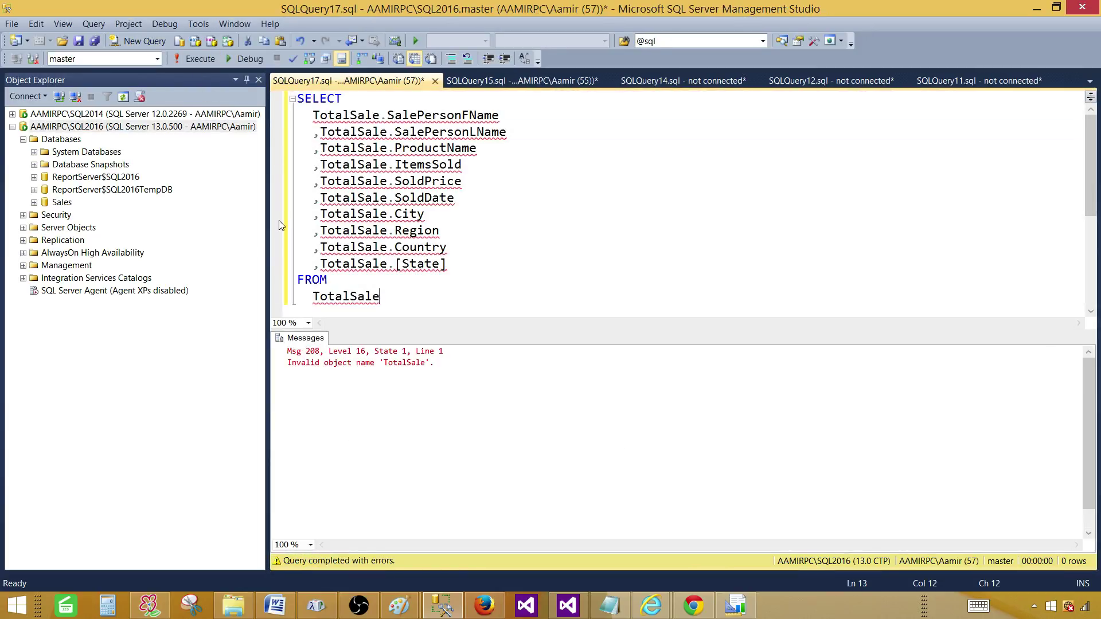
# - Run the TotalSale query against the Sales database, returning 11 rows
pyautogui.click(157, 58)
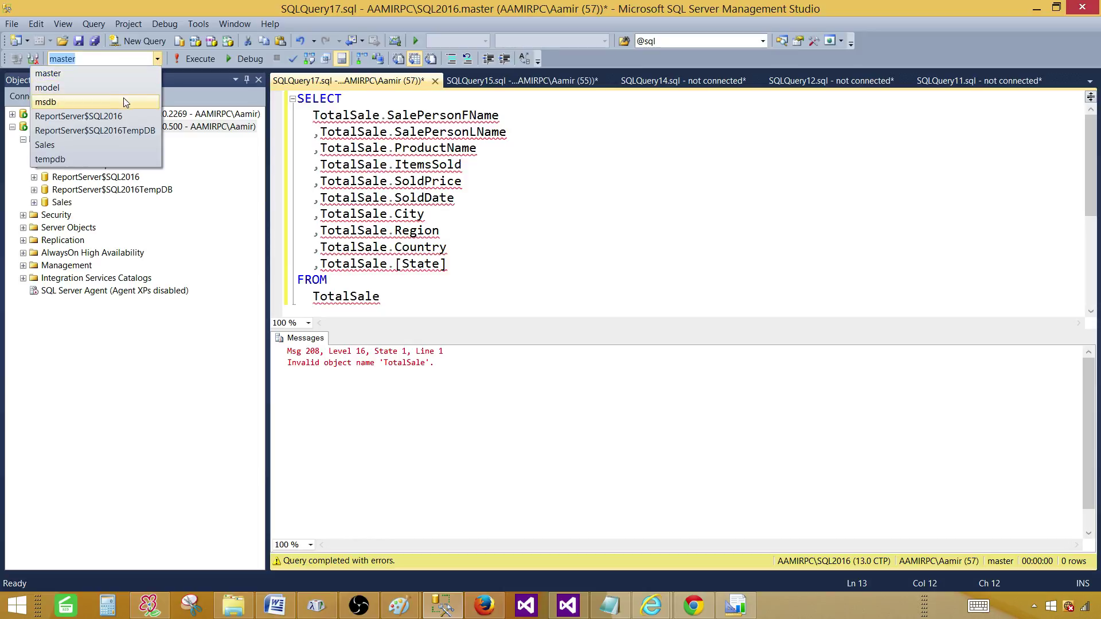
pyautogui.click(98, 146)
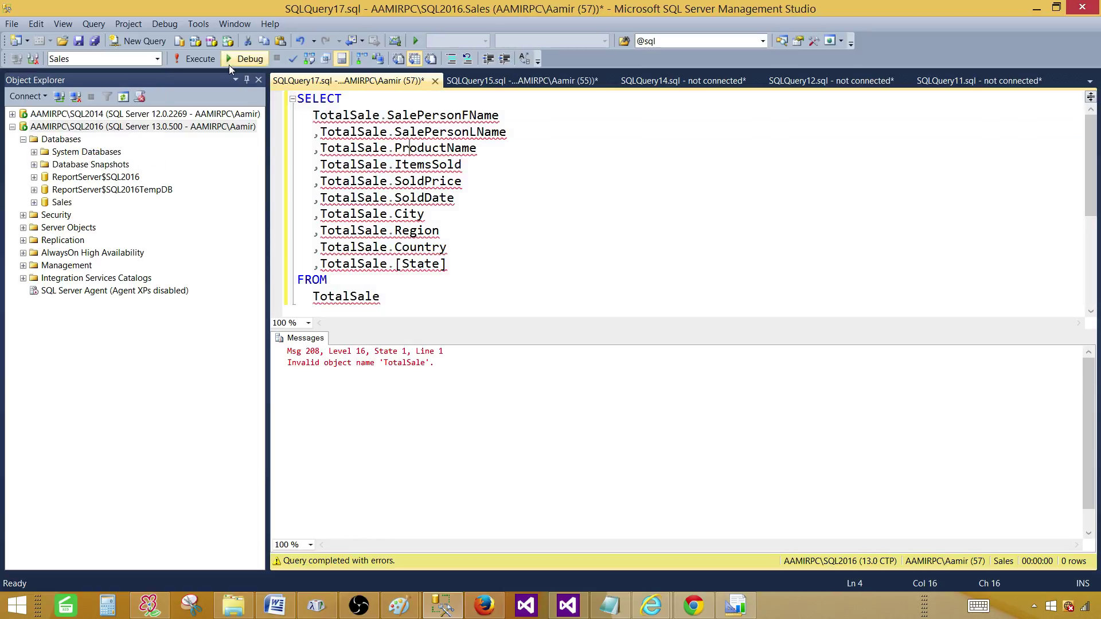
pyautogui.click(209, 57)
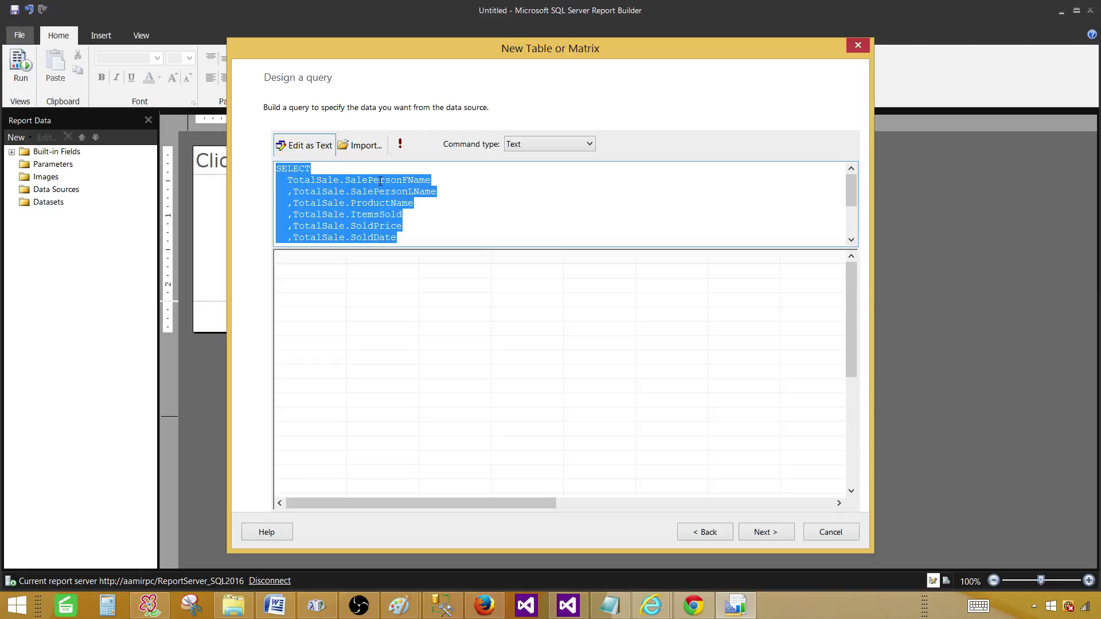
# - Enlarge the query pane, run the TotalSale query, and switch to the graphical designer
pyautogui.moveTo(450, 249); pyautogui.dragTo(466, 326)
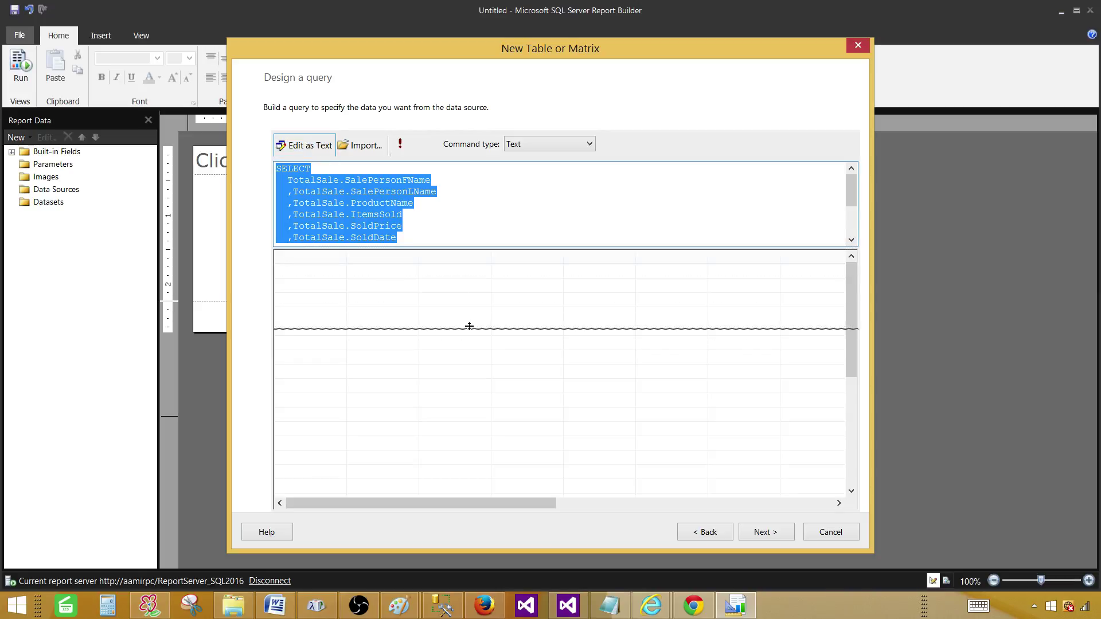
pyautogui.moveTo(470, 326); pyautogui.dragTo(469, 324)
pyautogui.click(401, 145)
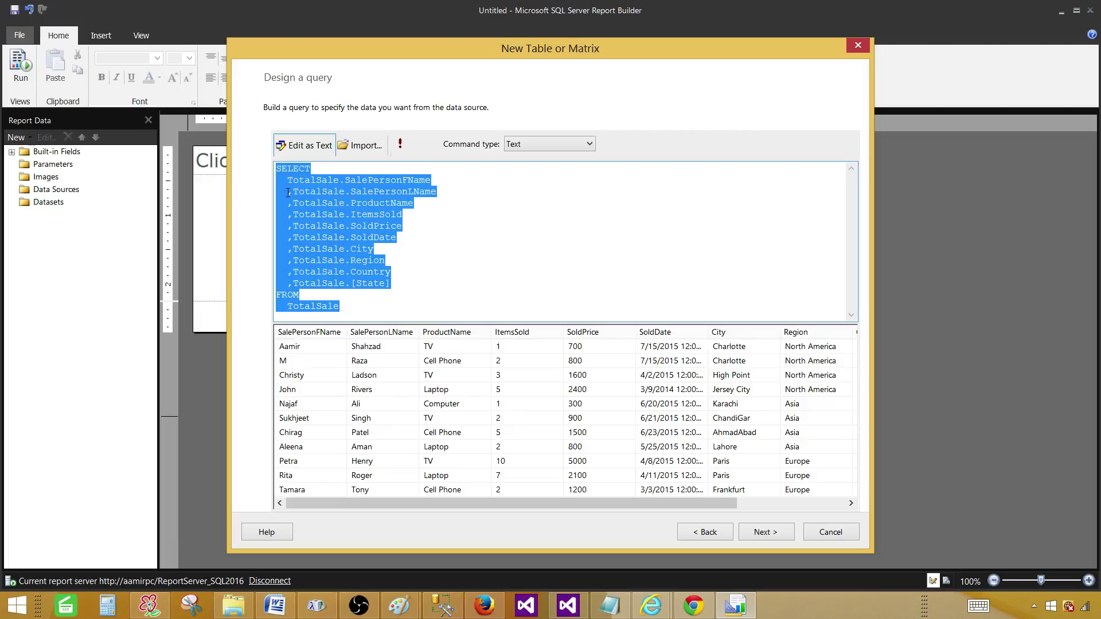
pyautogui.click(304, 147)
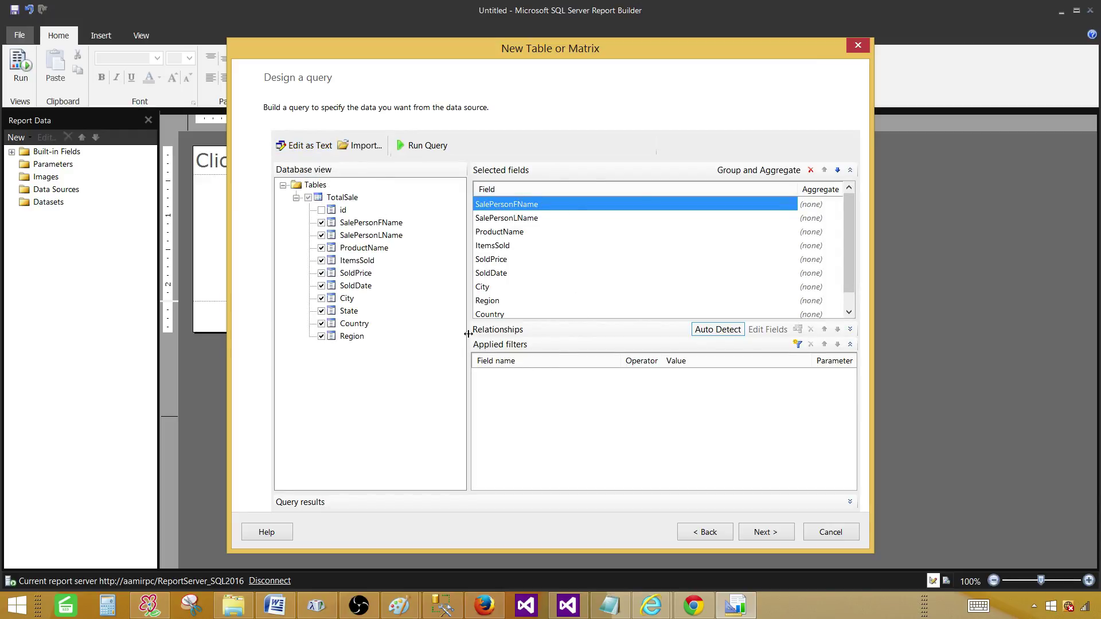
pyautogui.moveTo(469, 333); pyautogui.dragTo(410, 333)
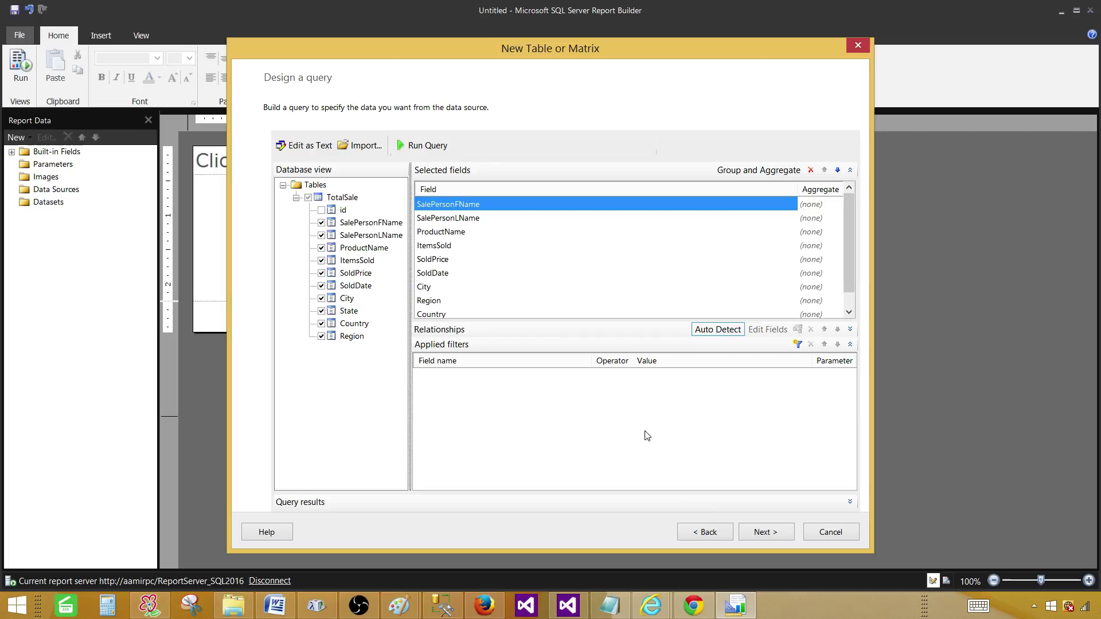
# - Make Region and then Country the row groups
pyautogui.click(764, 533)
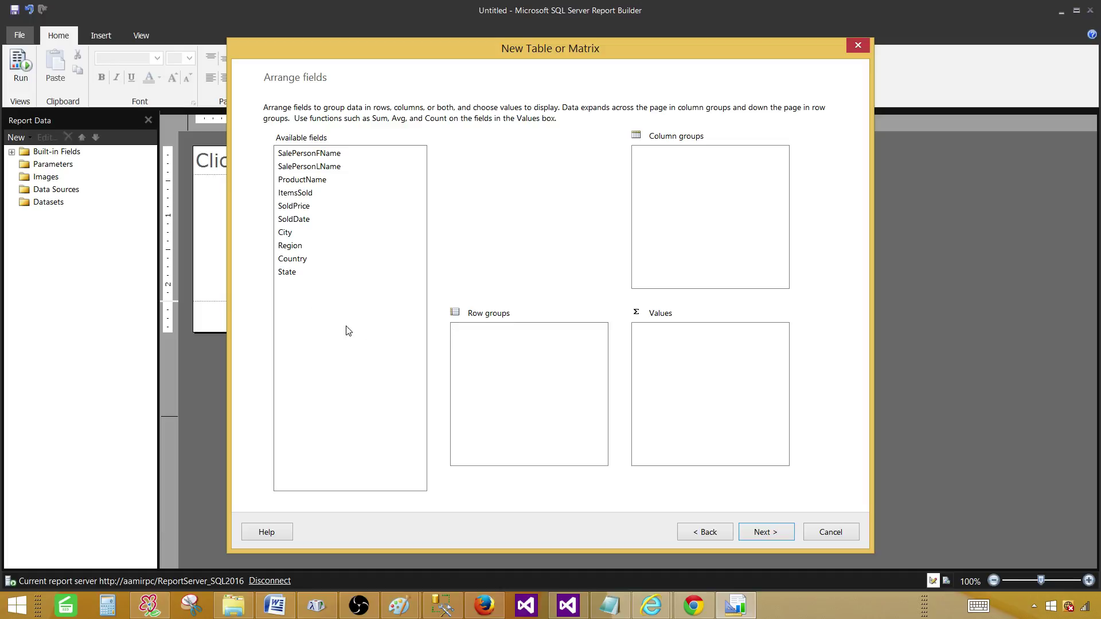
pyautogui.moveTo(287, 246); pyautogui.dragTo(472, 339)
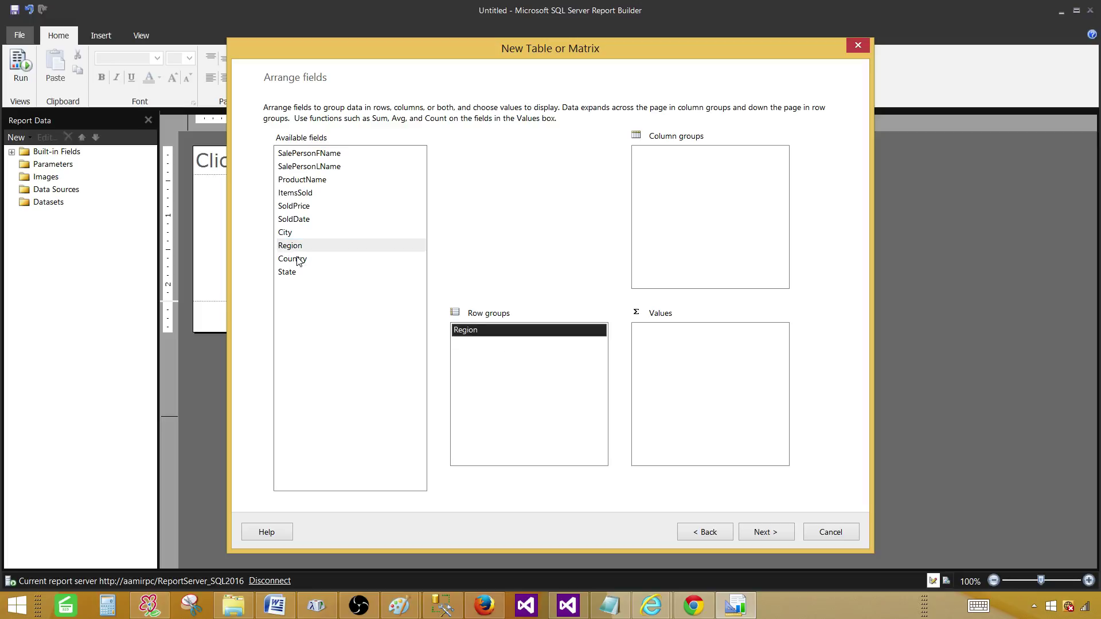
pyautogui.moveTo(297, 263); pyautogui.dragTo(470, 346)
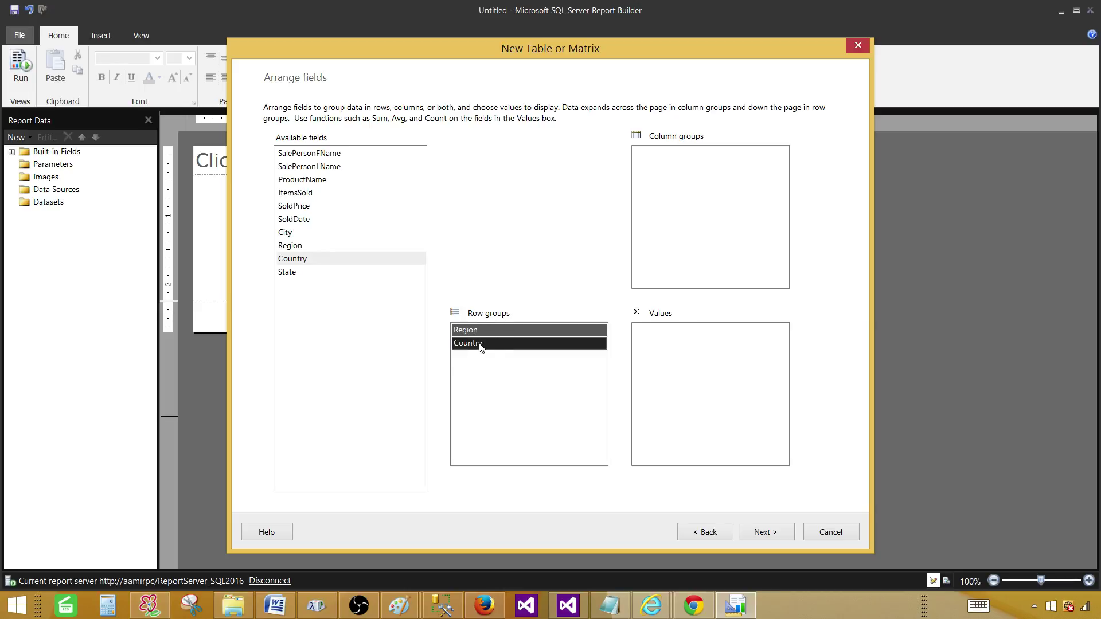
pyautogui.click(640, 343)
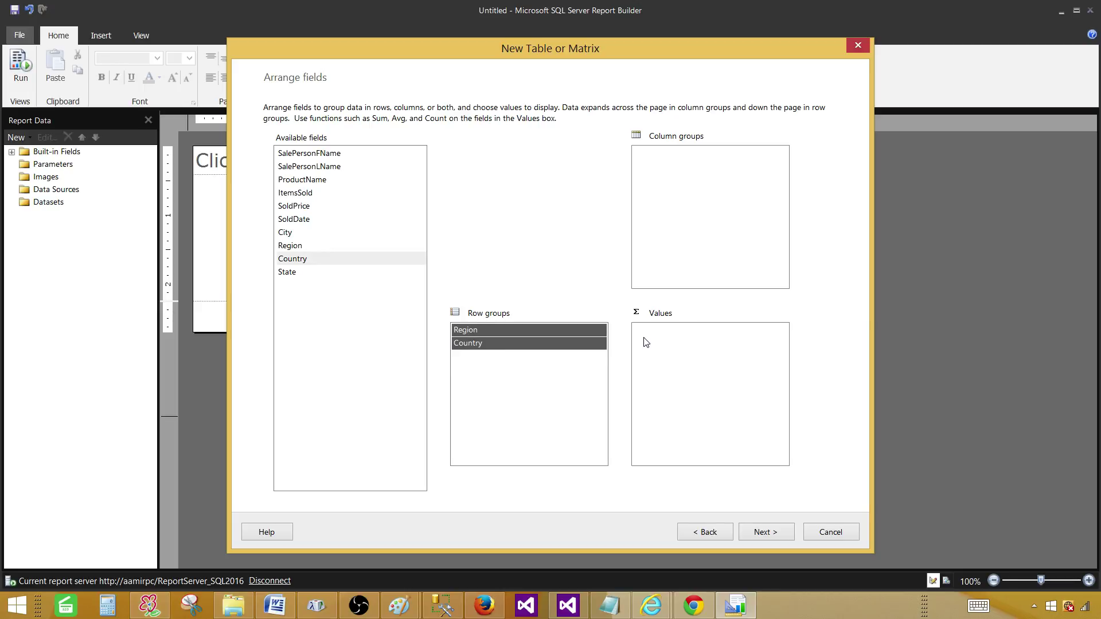
# - Add SalePersonFName, SalePersonLName, ProductName and Sum of ItemsSold as values
pyautogui.moveTo(295, 157); pyautogui.dragTo(646, 336)
pyautogui.moveTo(296, 169); pyautogui.dragTo(644, 344)
pyautogui.moveTo(308, 181); pyautogui.dragTo(660, 373)
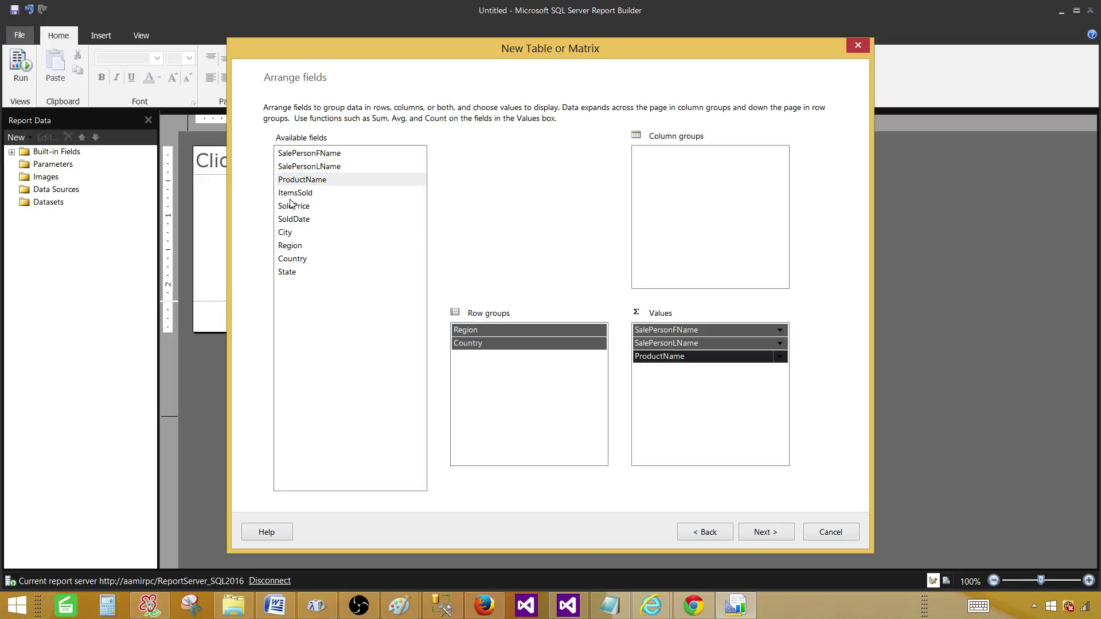
pyautogui.moveTo(291, 198); pyautogui.dragTo(648, 376)
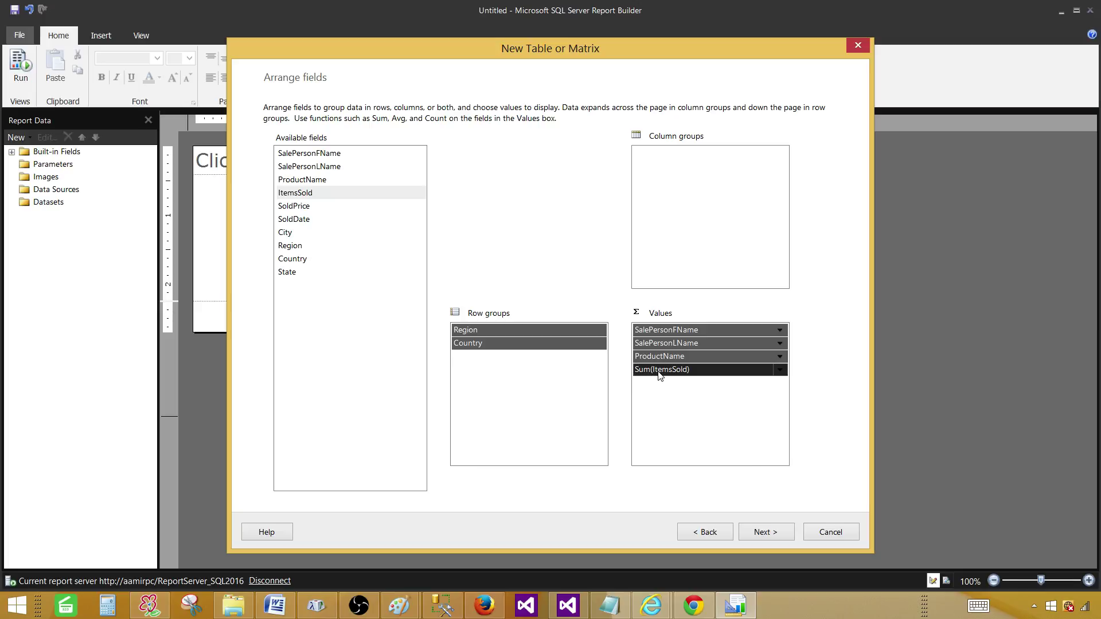
pyautogui.click(780, 370)
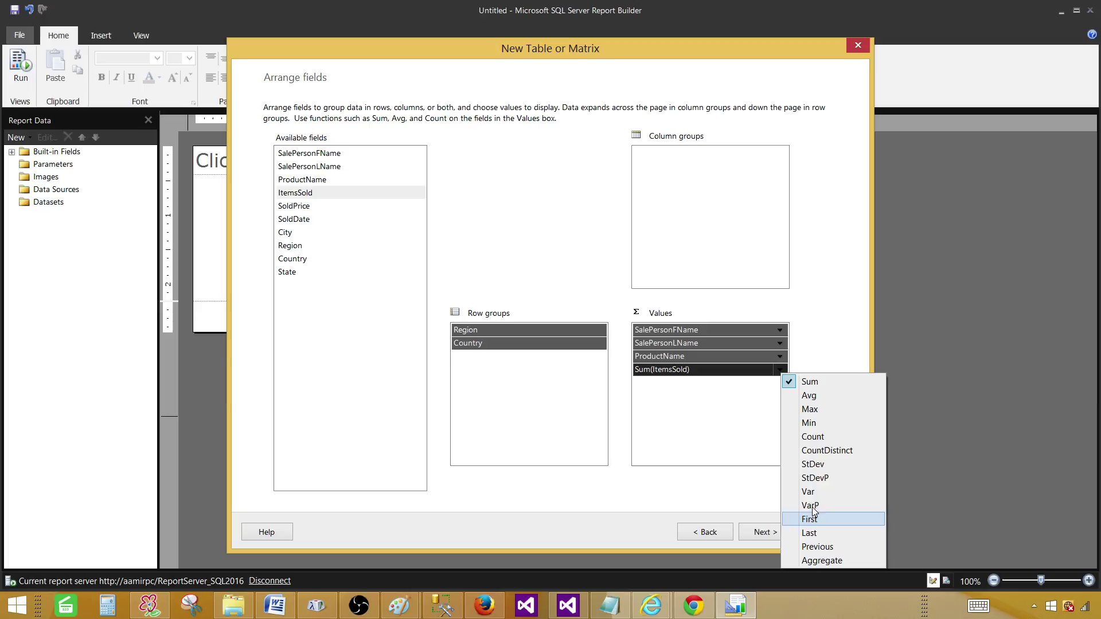
pyautogui.click(718, 388)
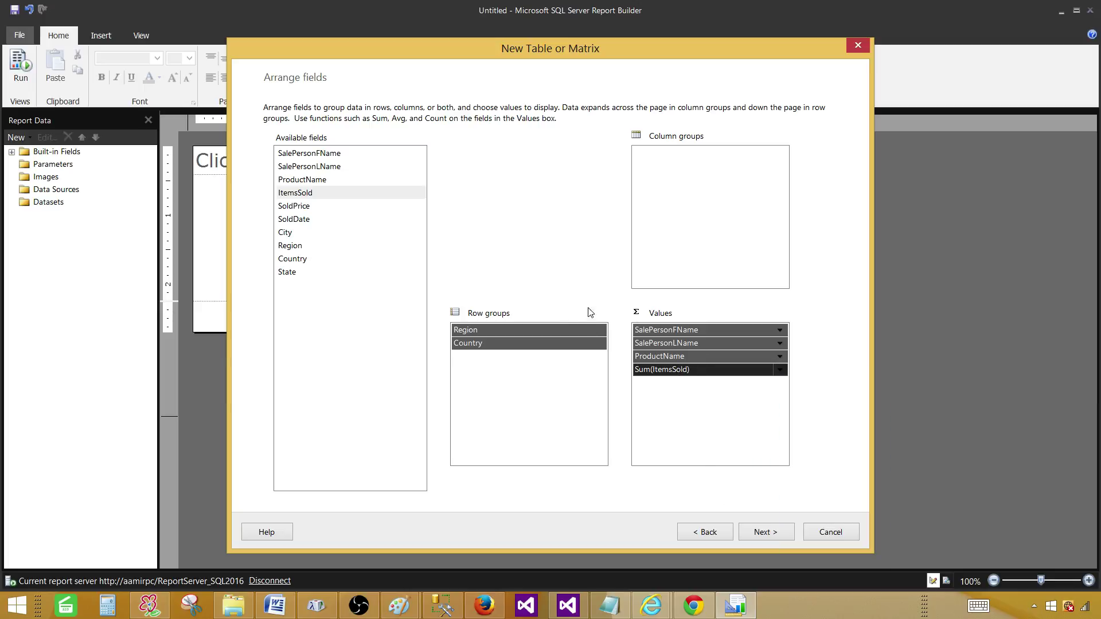
pyautogui.click(768, 533)
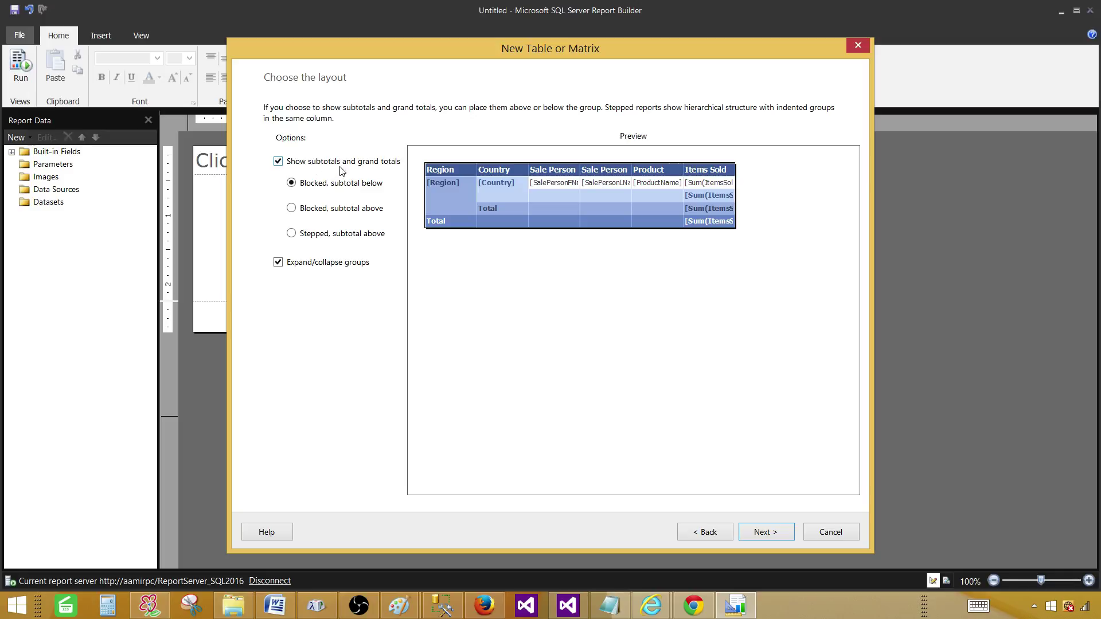
# - Keep subtotals and grand totals shown in the matrix layout
pyautogui.click(279, 162)
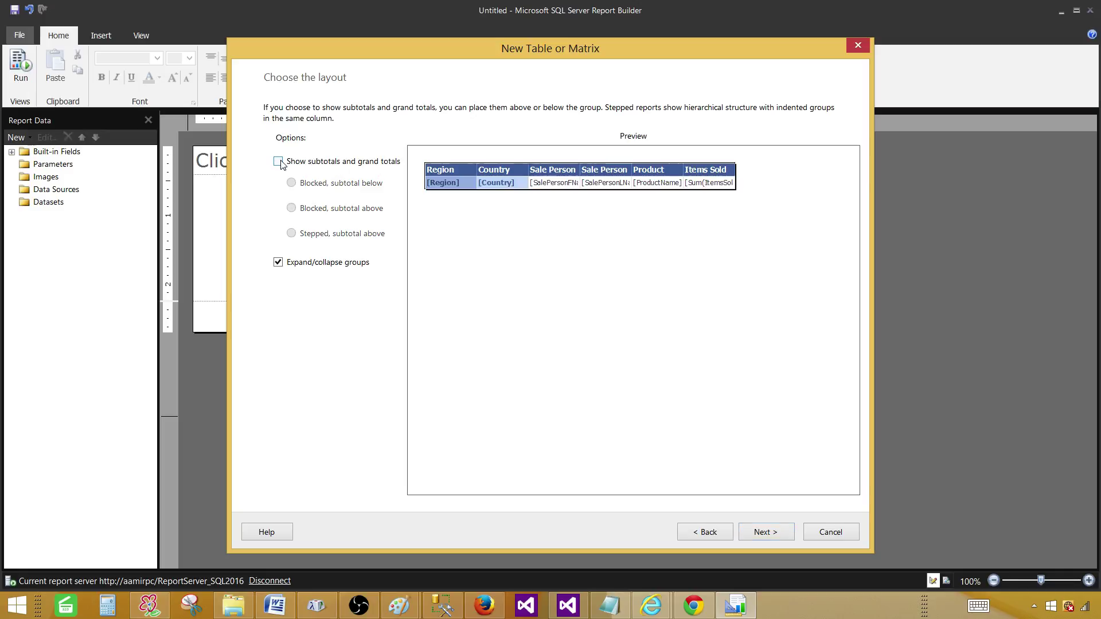
pyautogui.click(279, 162)
pyautogui.click(278, 163)
pyautogui.click(279, 164)
pyautogui.click(278, 163)
pyautogui.click(279, 163)
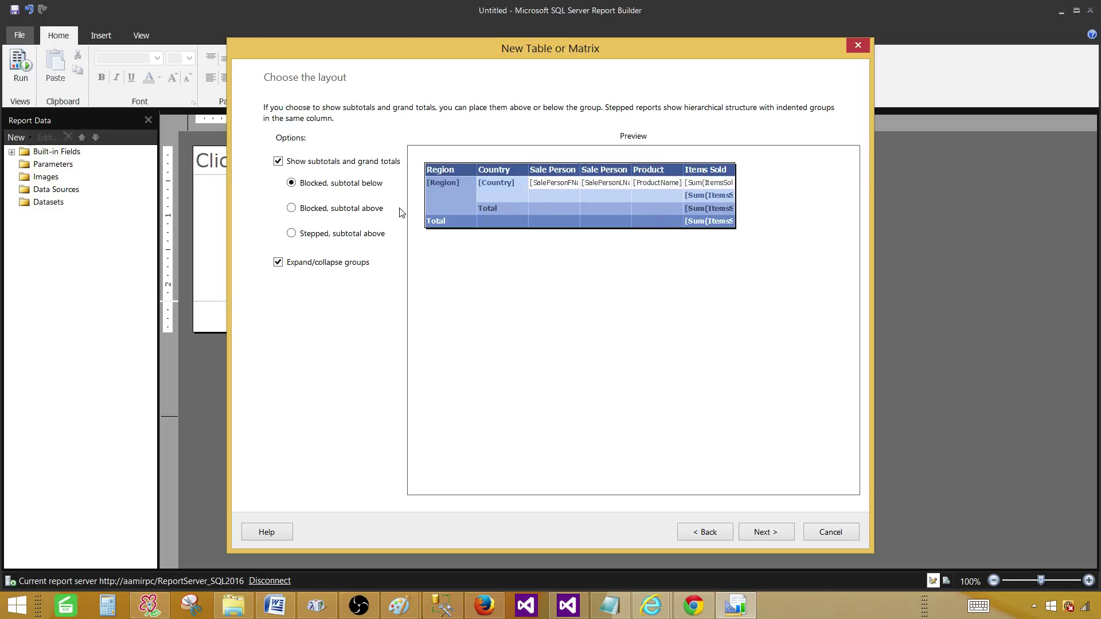
# - Place subtotals above each group and keep expand/collapse groups enabled
pyautogui.click(316, 210)
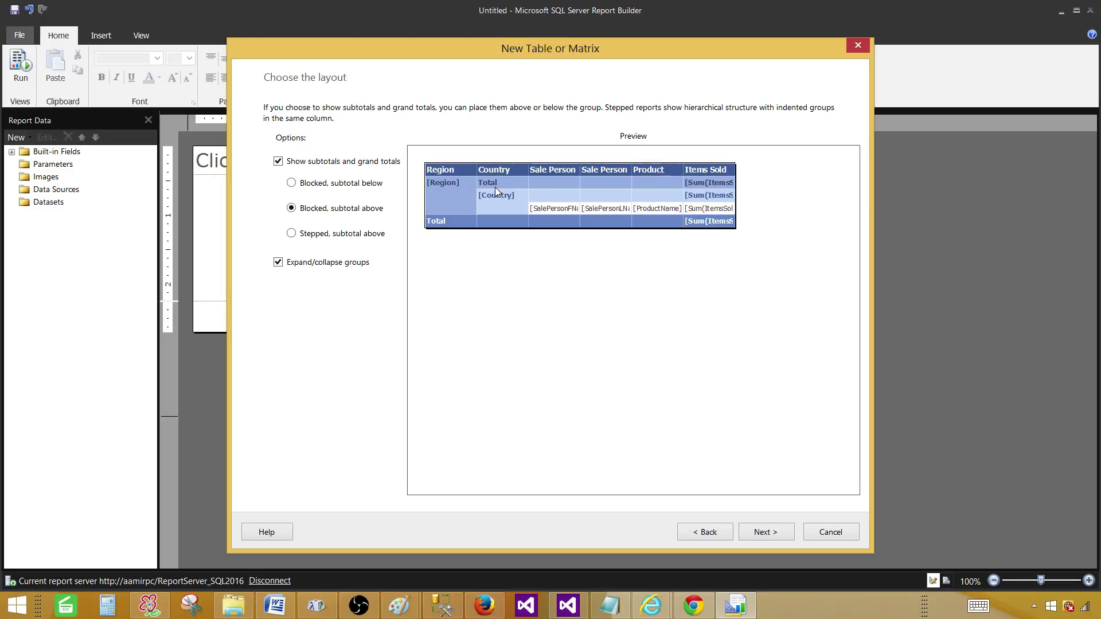
pyautogui.click(299, 188)
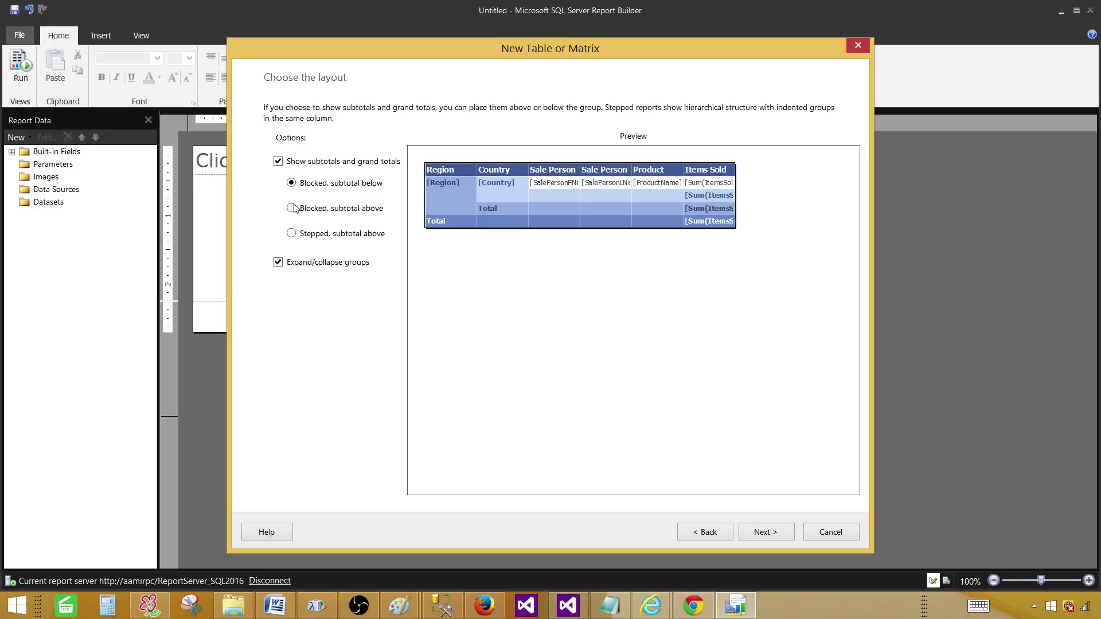
pyautogui.click(292, 208)
pyautogui.click(291, 184)
pyautogui.click(293, 208)
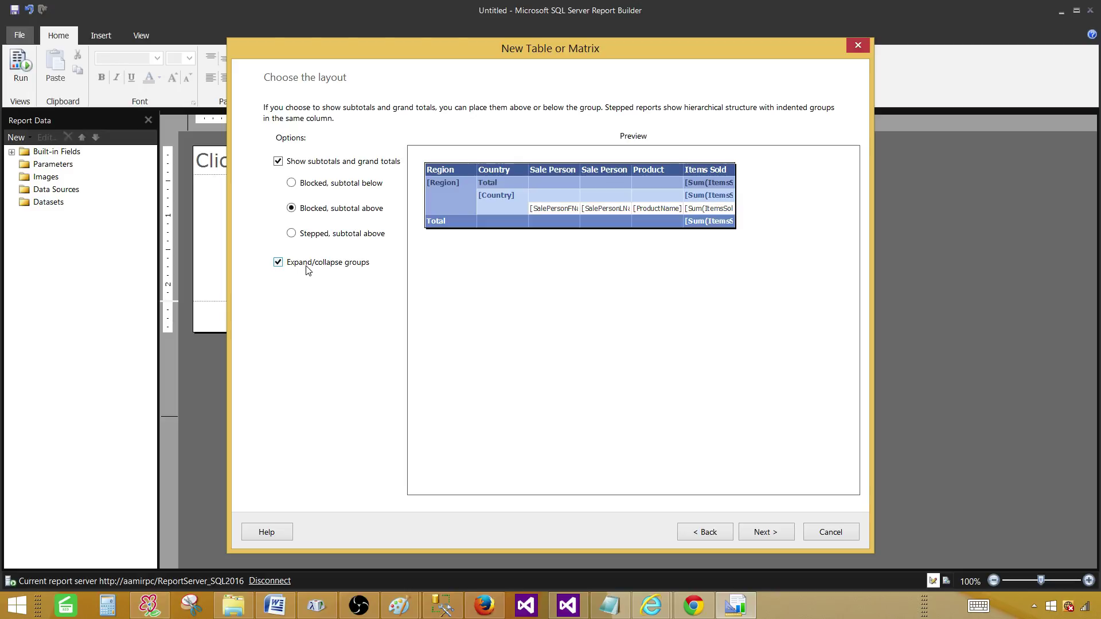
pyautogui.click(278, 264)
pyautogui.click(279, 265)
# - Compare the wizard styles and finish with the green Forest style
pyautogui.click(758, 532)
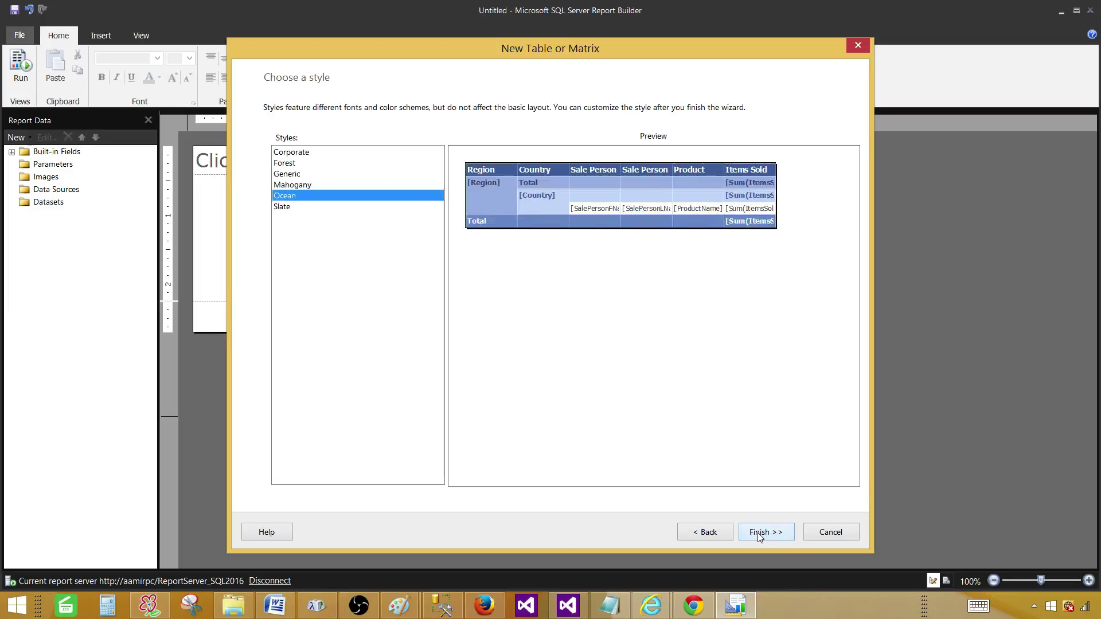
pyautogui.click(290, 154)
pyautogui.click(289, 164)
pyautogui.click(289, 174)
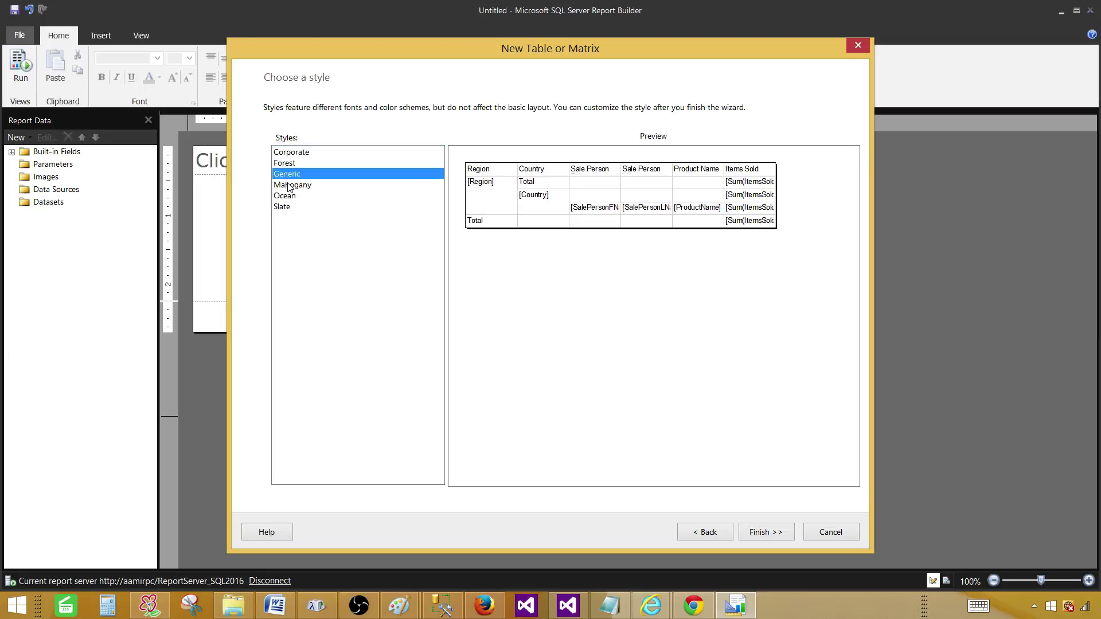
pyautogui.click(290, 186)
pyautogui.click(288, 197)
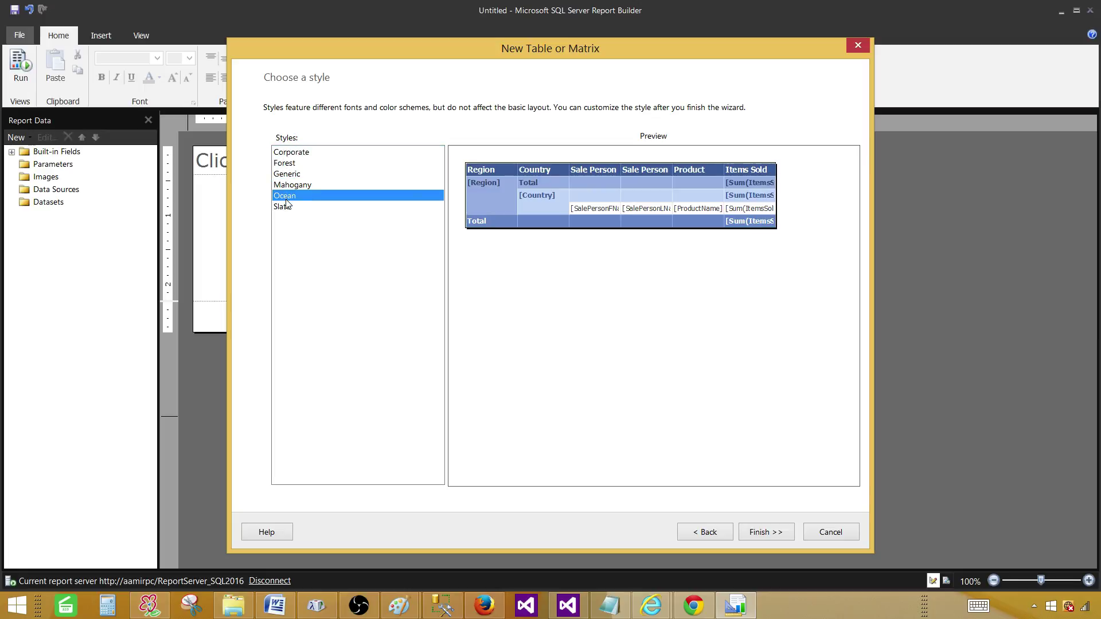
pyautogui.click(287, 205)
pyautogui.click(289, 166)
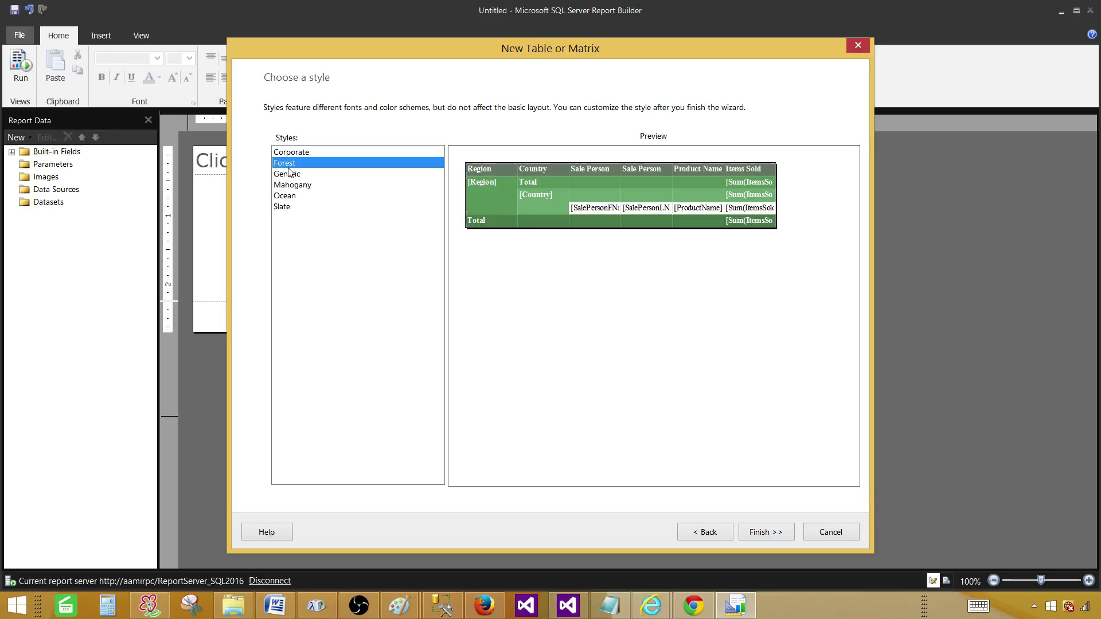
pyautogui.click(766, 532)
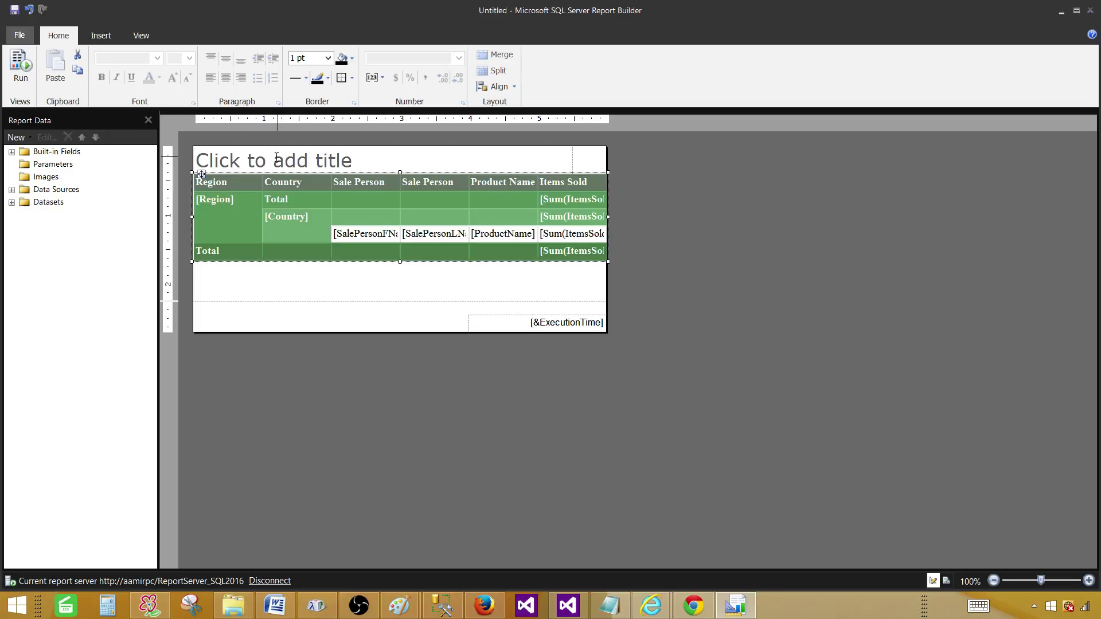
# - Set the report title text to 'Sale Report'
pyautogui.click(348, 158)
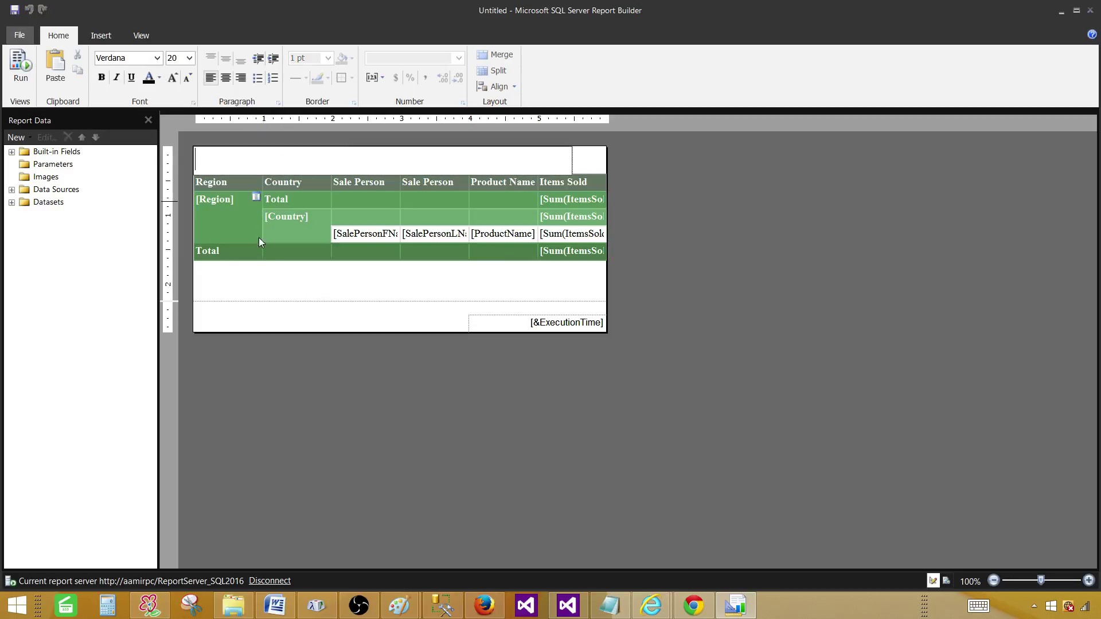
pyautogui.click(302, 166)
pyautogui.write('Sale Report')
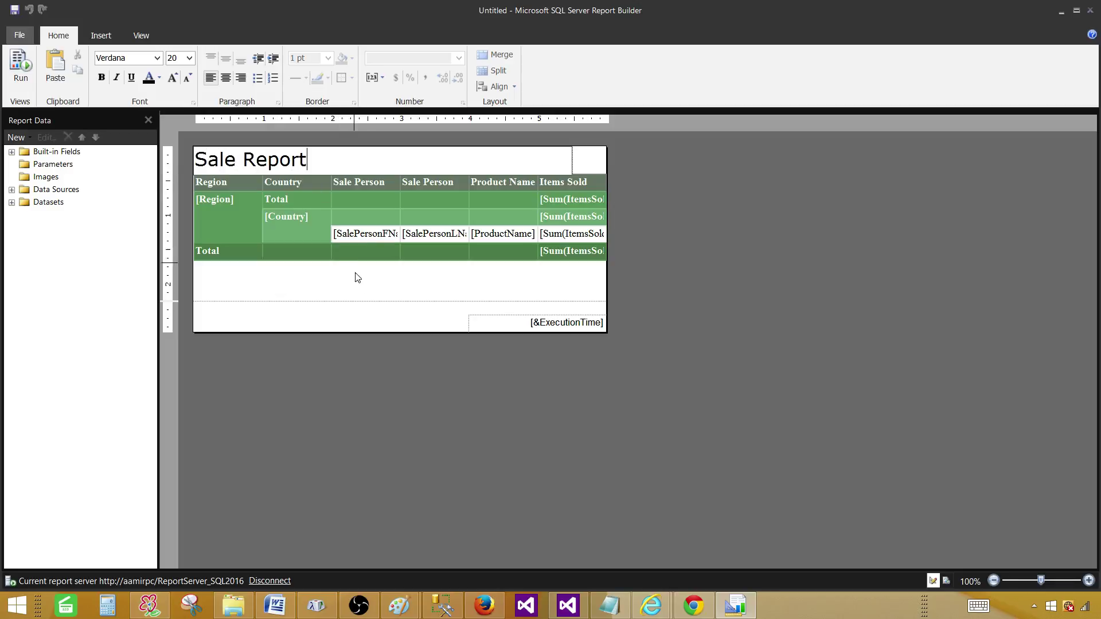
pyautogui.click(370, 287)
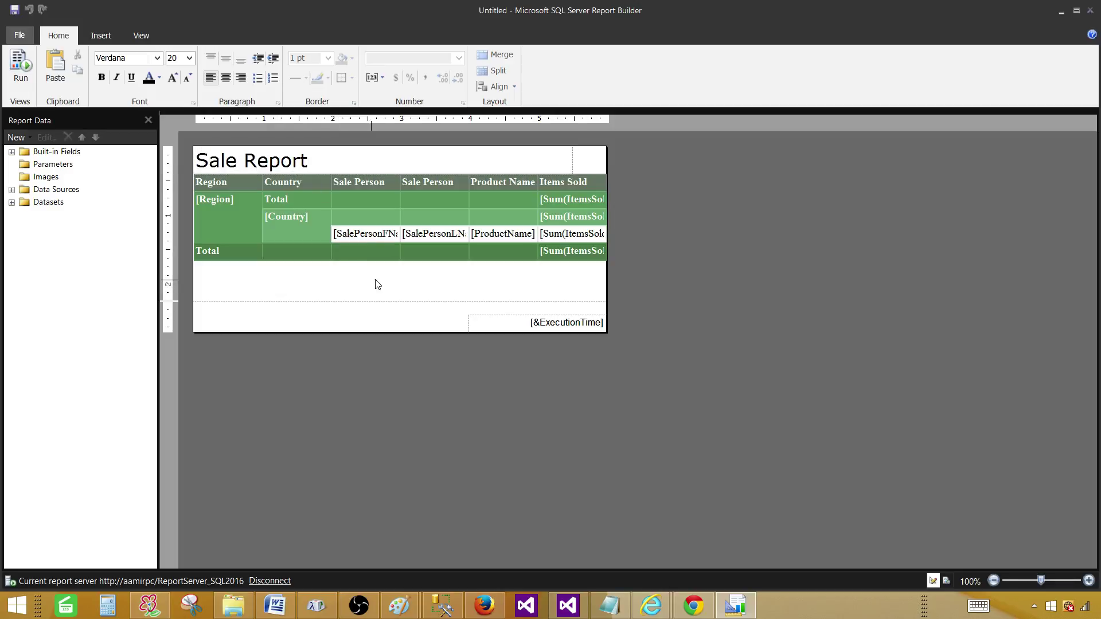
# - Nudge the footer's execution-time box up and left, then run the report preview
pyautogui.click(520, 329)
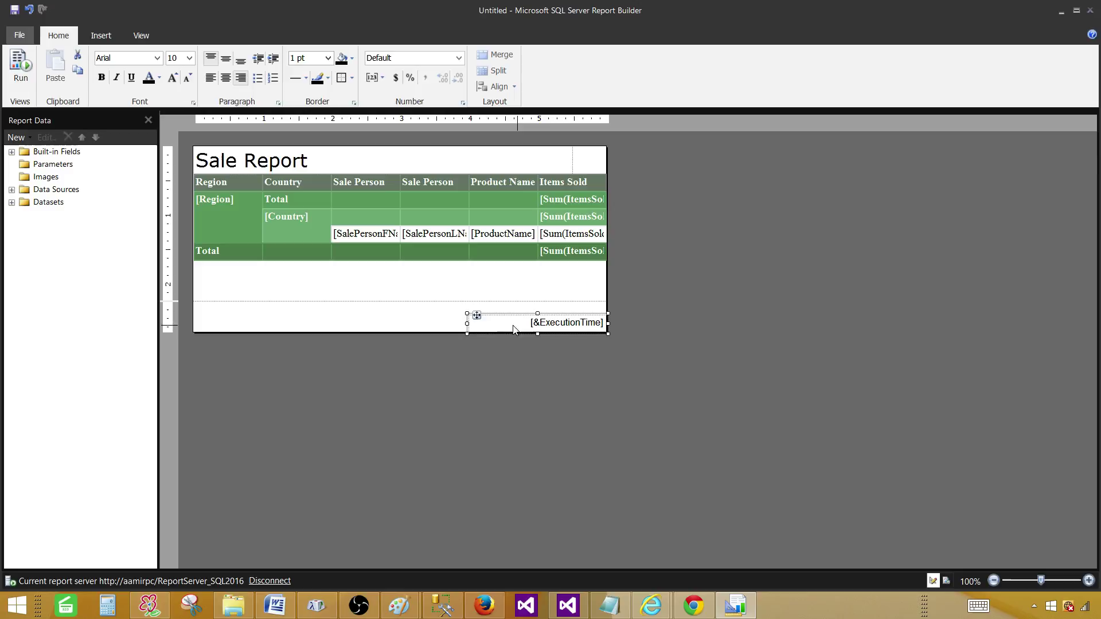
pyautogui.moveTo(477, 314); pyautogui.dragTo(462, 307)
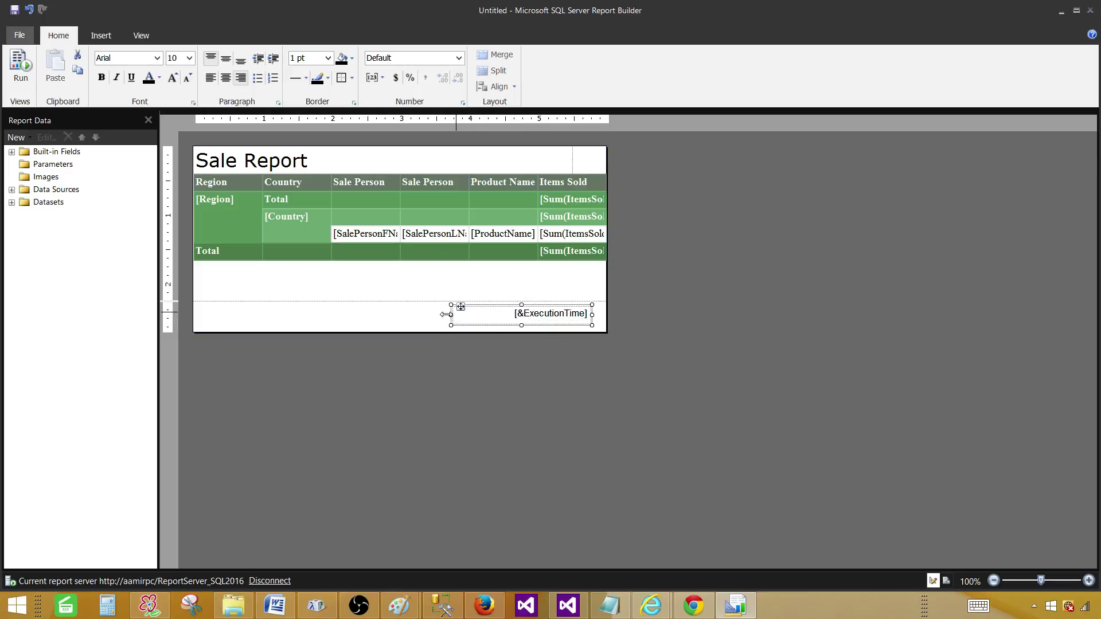
pyautogui.click(436, 322)
pyautogui.click(22, 87)
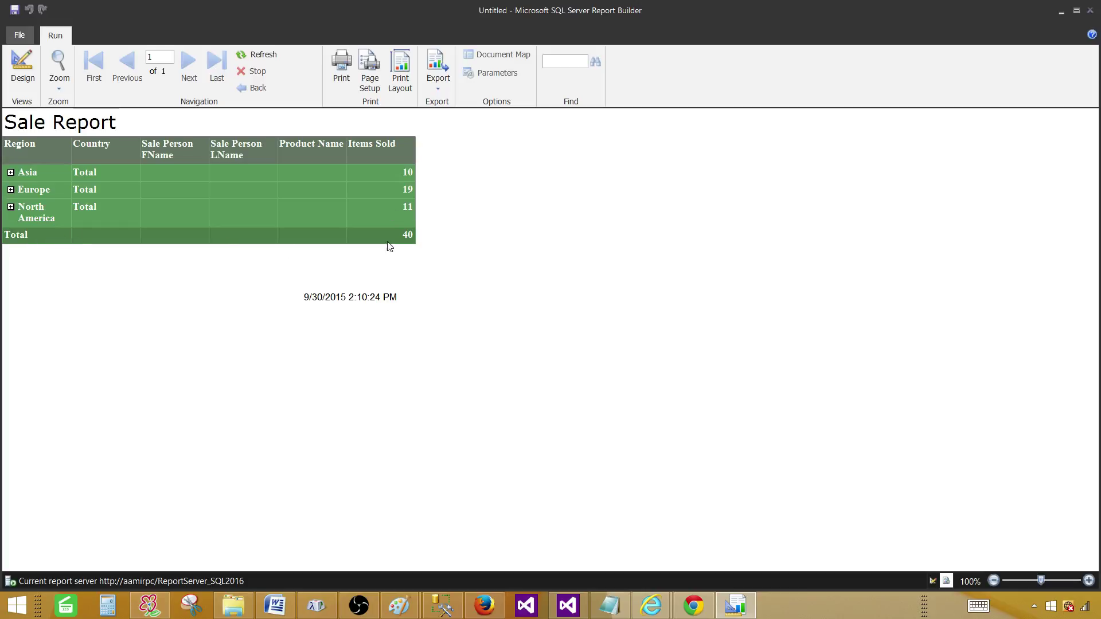
# - Expand Asia in the preview and drill into the India and Pakistan sales rows
pyautogui.click(10, 173)
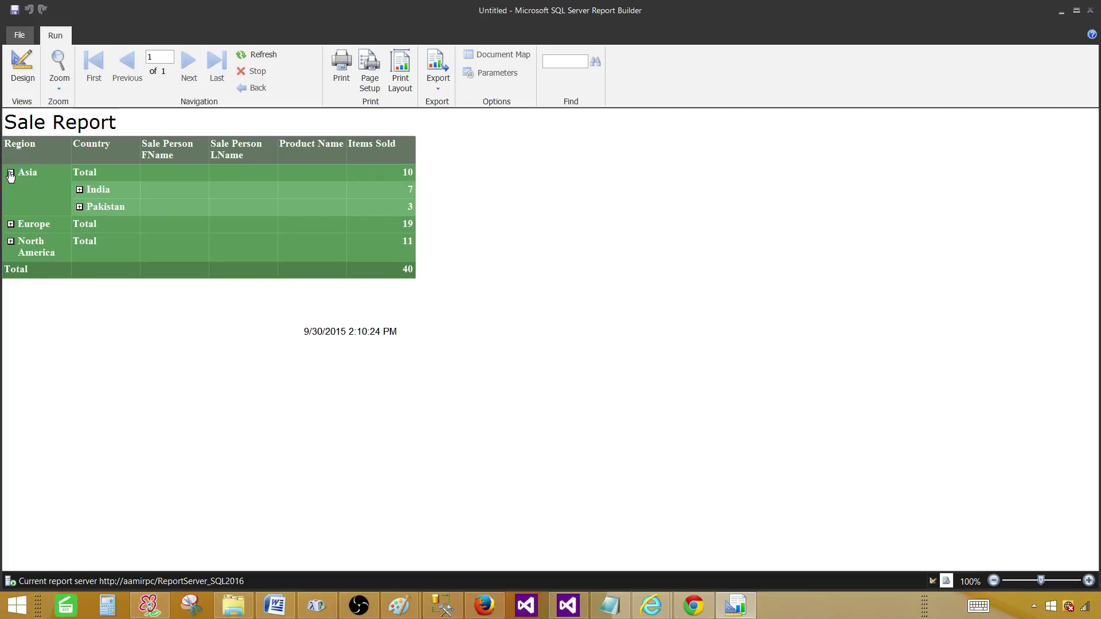
pyautogui.click(80, 189)
pyautogui.click(80, 241)
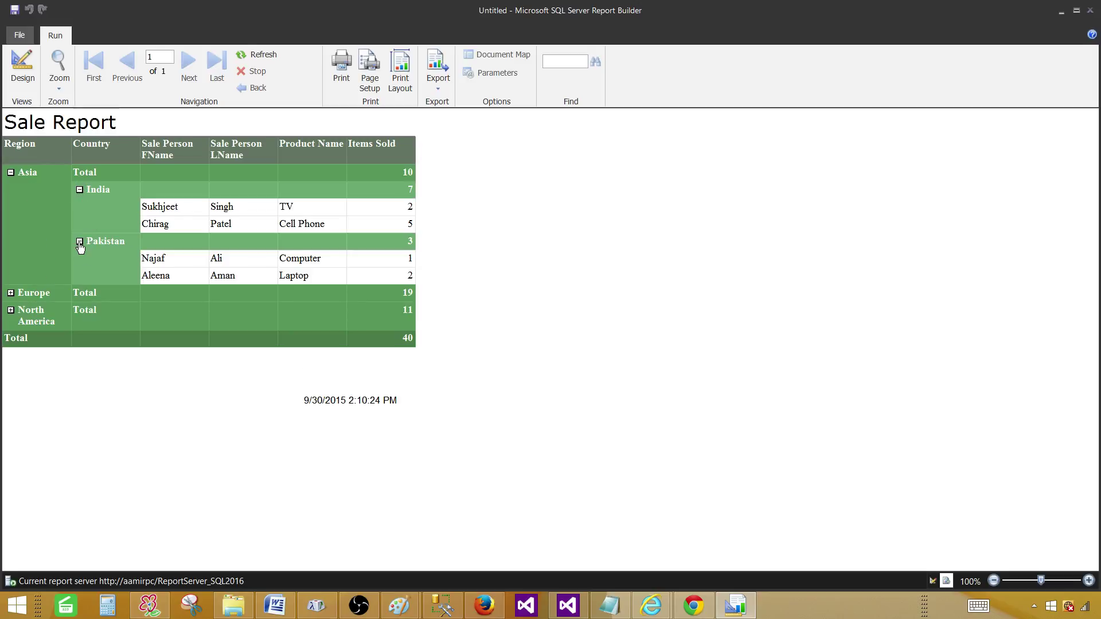
pyautogui.click(80, 189)
pyautogui.click(80, 208)
pyautogui.click(80, 190)
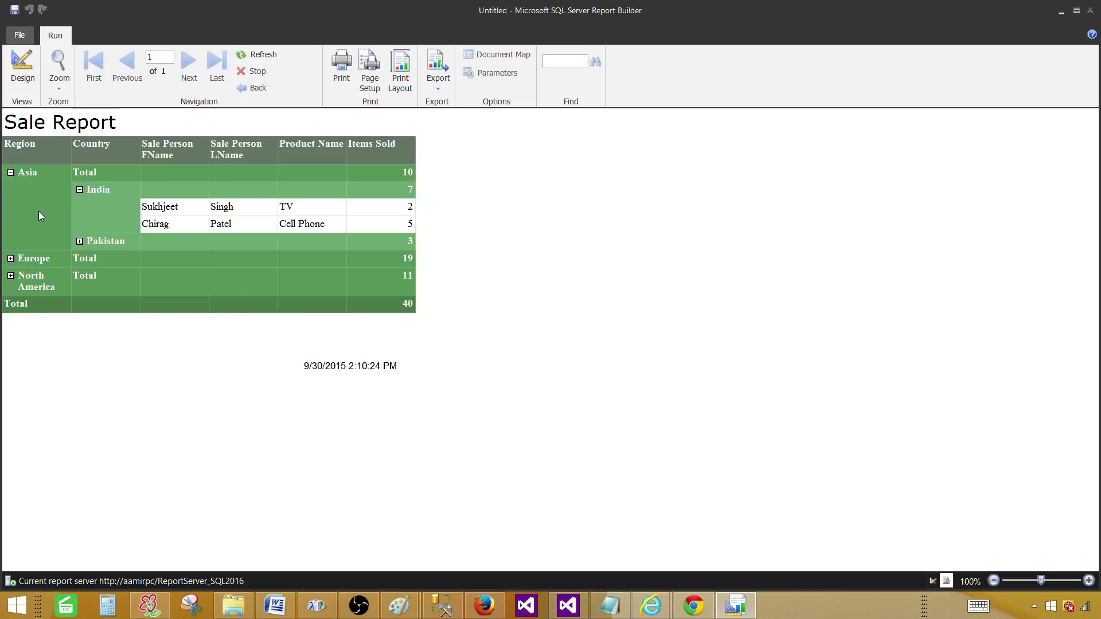
# - Expand Europe with France and Germany, and North America, then return to Design view
pyautogui.click(10, 258)
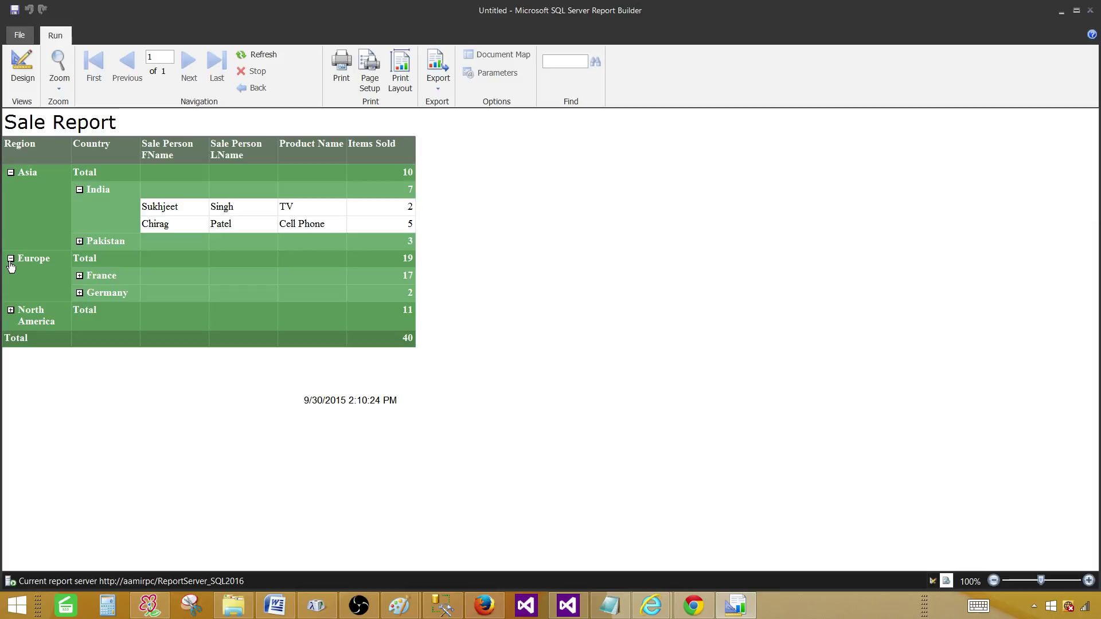
pyautogui.click(11, 259)
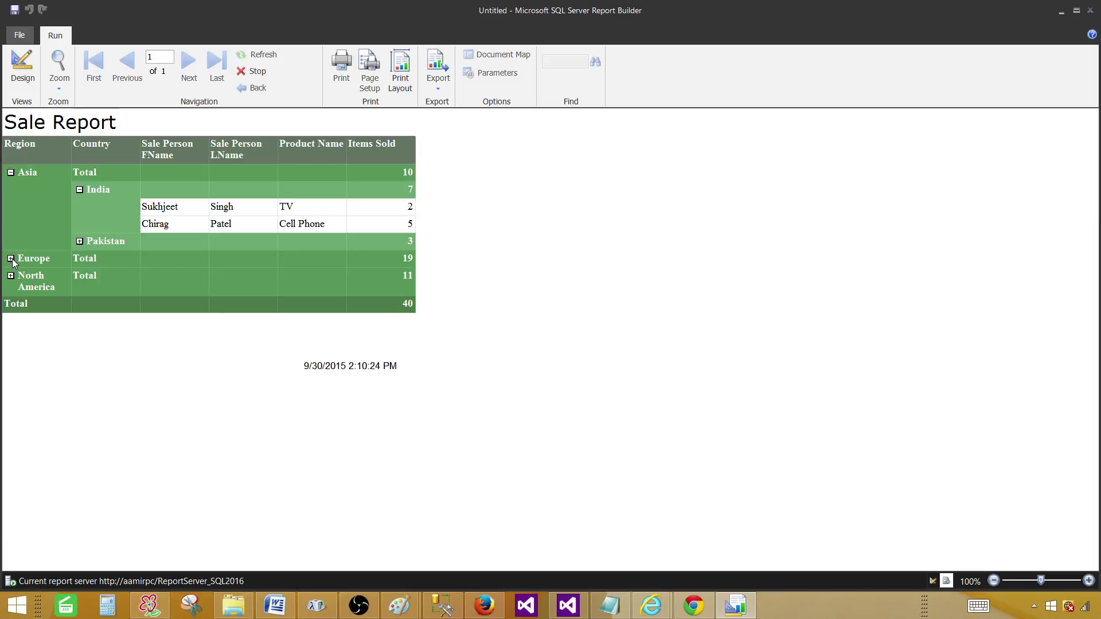
pyautogui.click(11, 259)
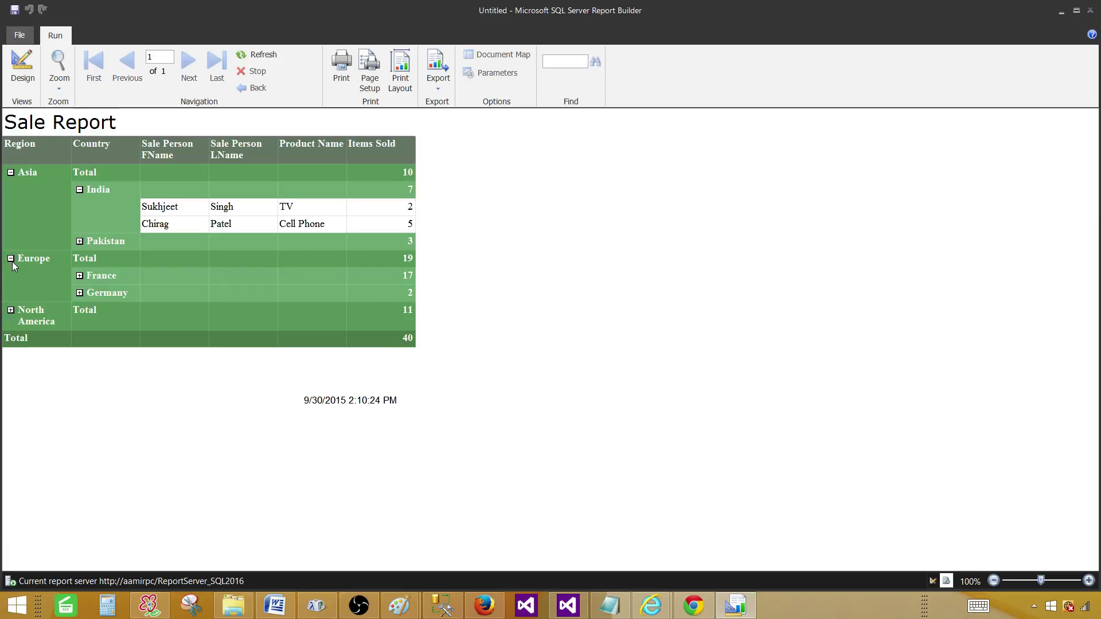
pyautogui.click(80, 277)
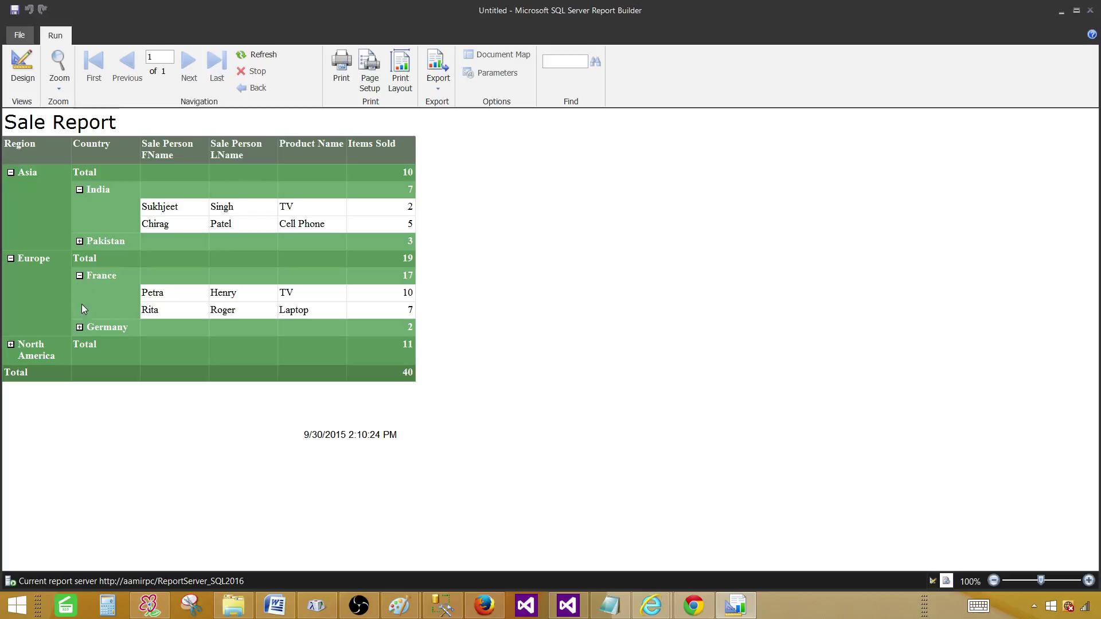
pyautogui.click(81, 328)
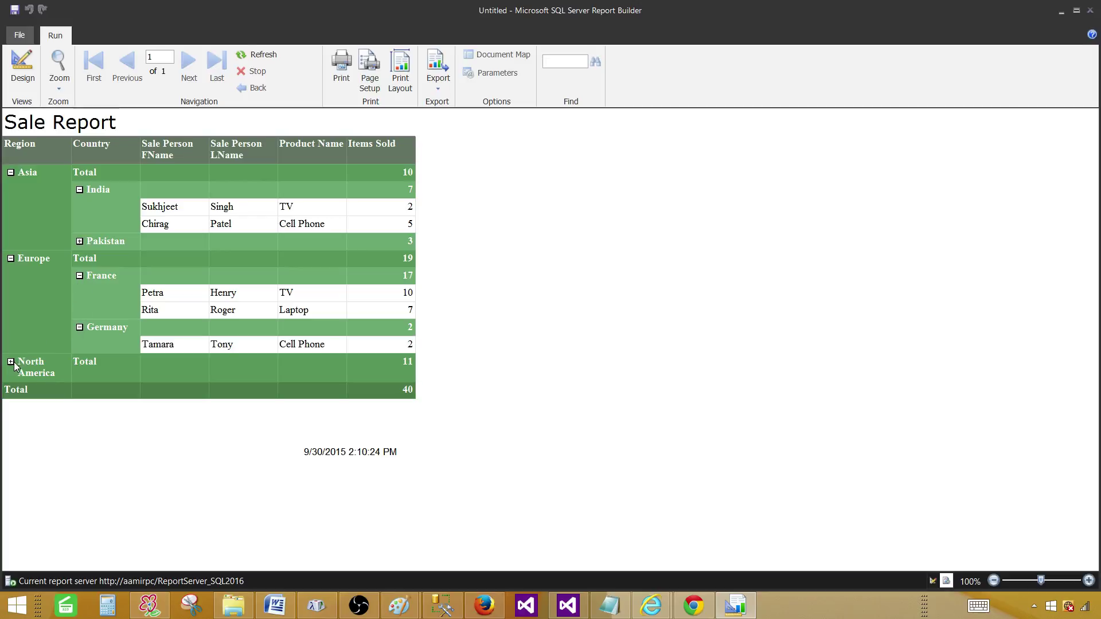
pyautogui.click(11, 362)
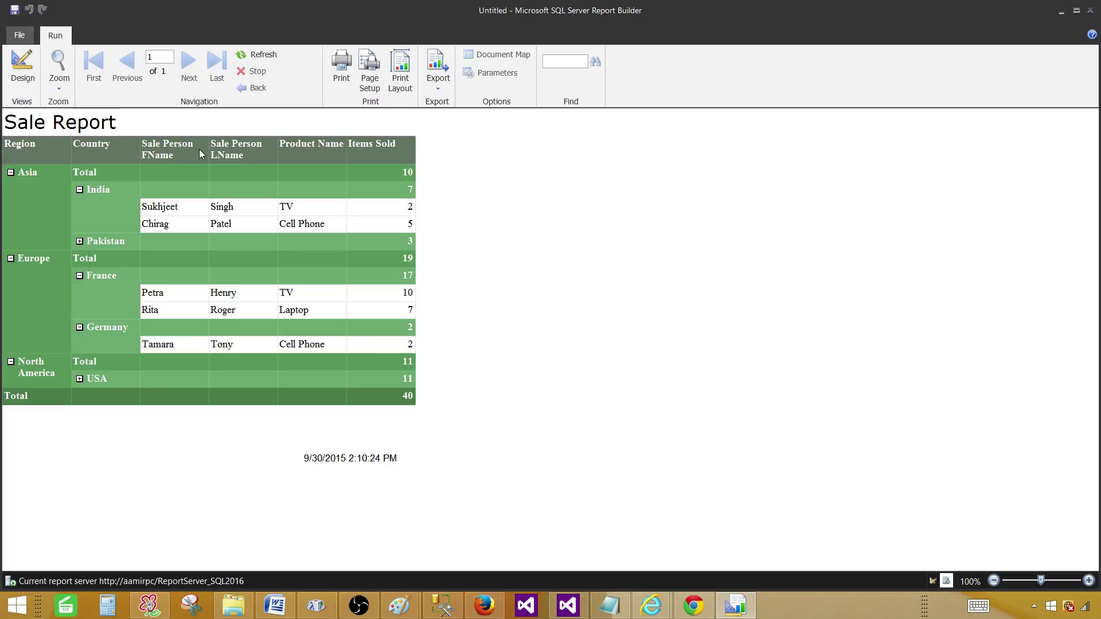
pyautogui.click(23, 69)
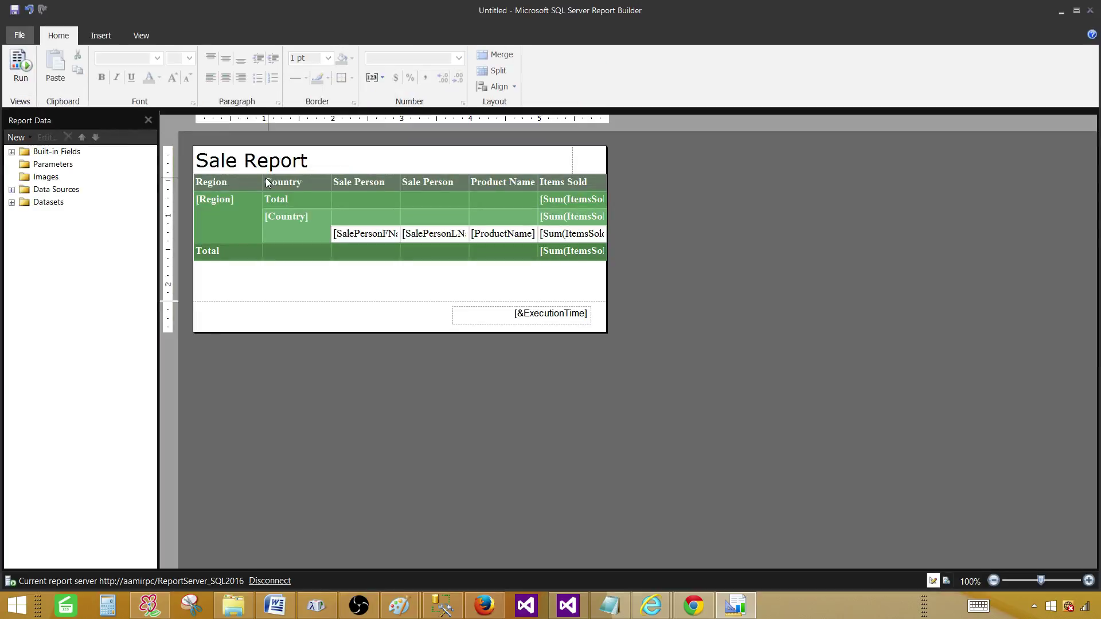
# - Delete 'Sale Person' from both salesperson header cells, leaving FName and LName
pyautogui.click(363, 181)
pyautogui.click(381, 193)
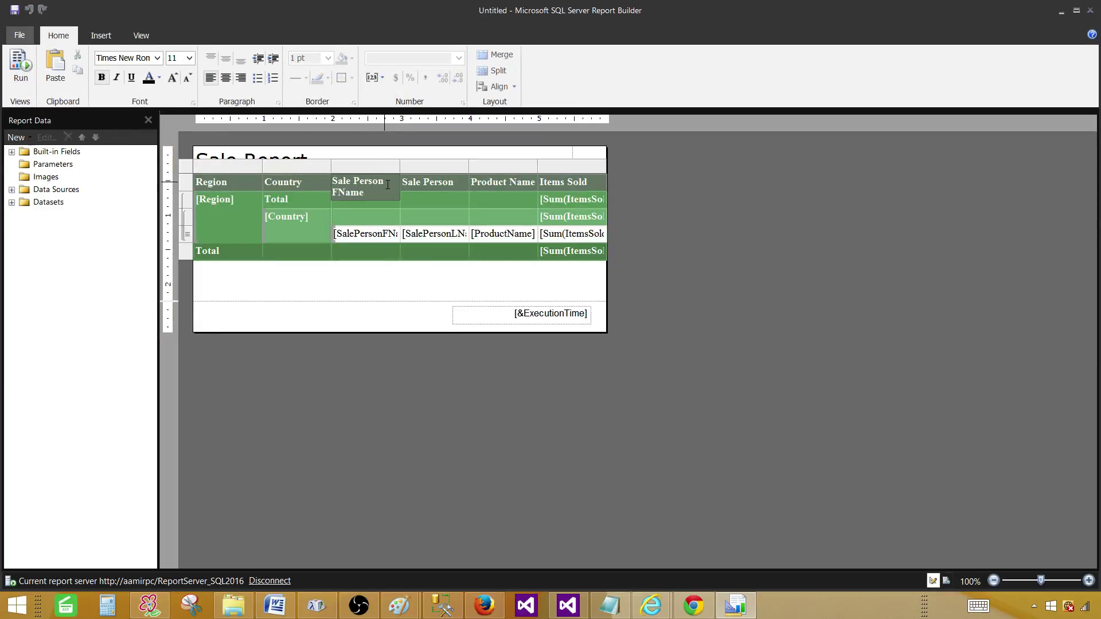
pyautogui.moveTo(387, 184); pyautogui.dragTo(309, 174)
pyautogui.press('BackSpace')
pyautogui.click(410, 186)
pyautogui.click(410, 186)
pyautogui.moveTo(453, 182); pyautogui.dragTo(402, 180)
pyautogui.press('BackSpace')
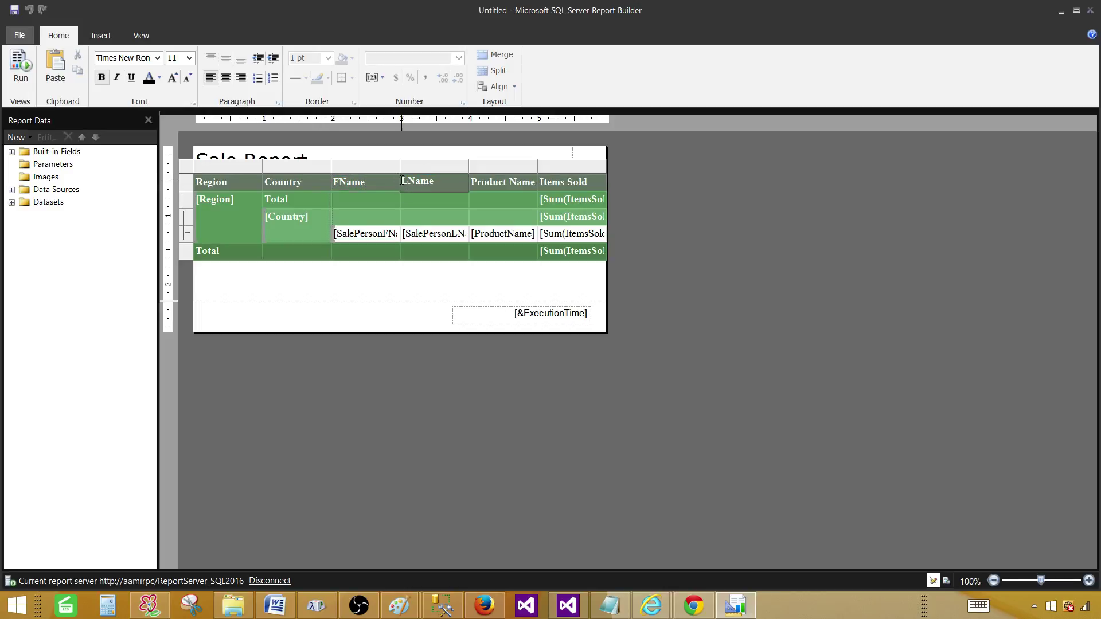
# - Change the headers LName to LastName and FName to FirstName
pyautogui.click(411, 181)
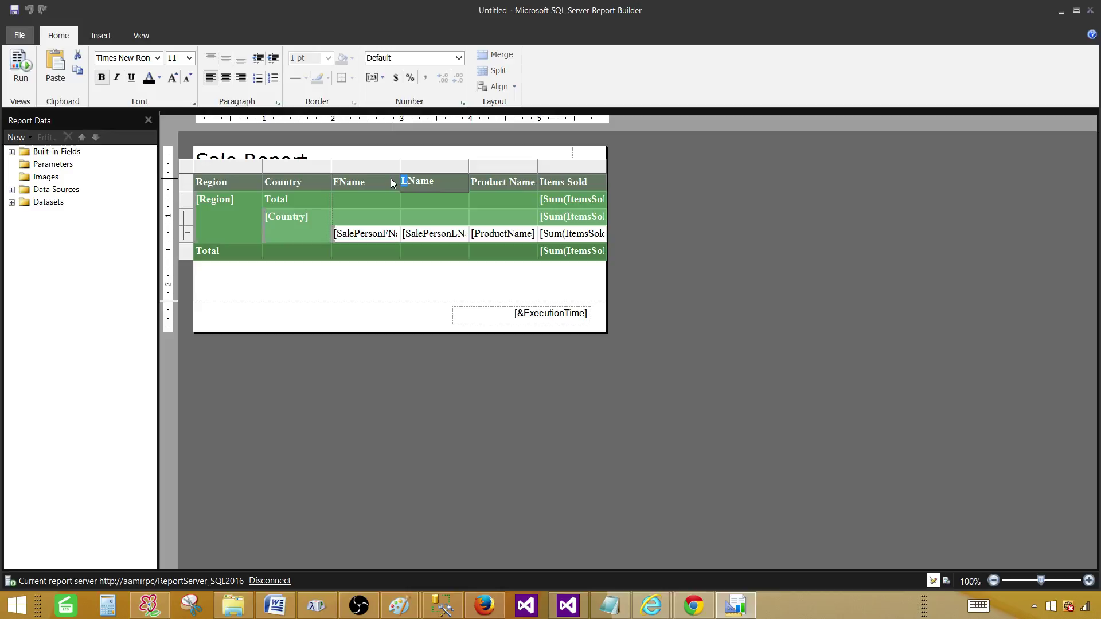
pyautogui.write('sd')
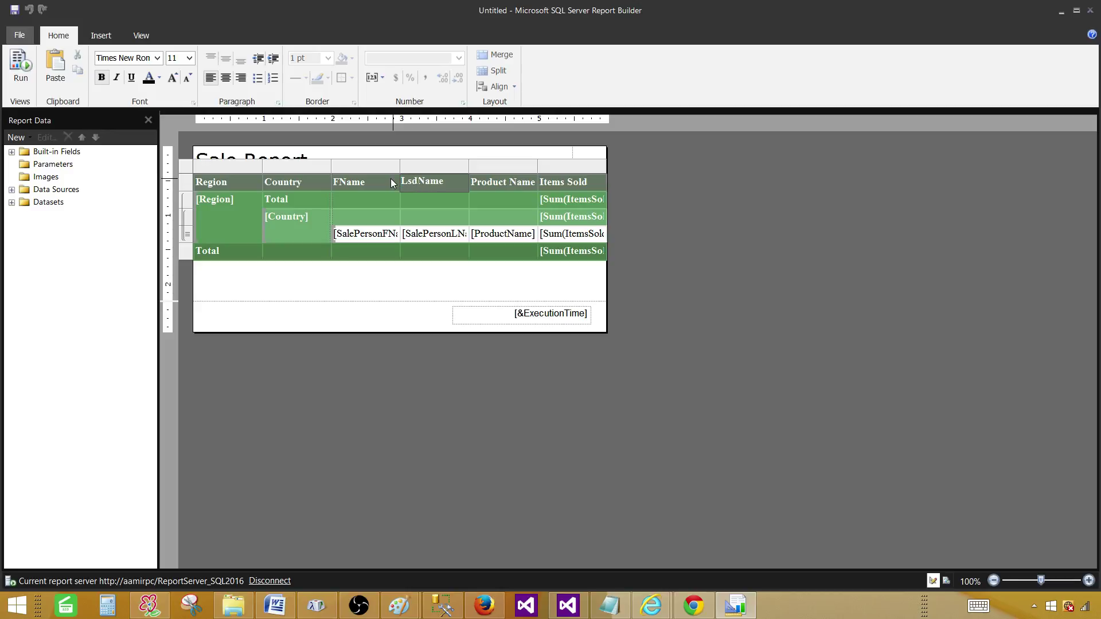
pyautogui.press('BackSpace')
pyautogui.press('BackSpace')
pyautogui.write('ast')
pyautogui.click(342, 181)
pyautogui.click(342, 180)
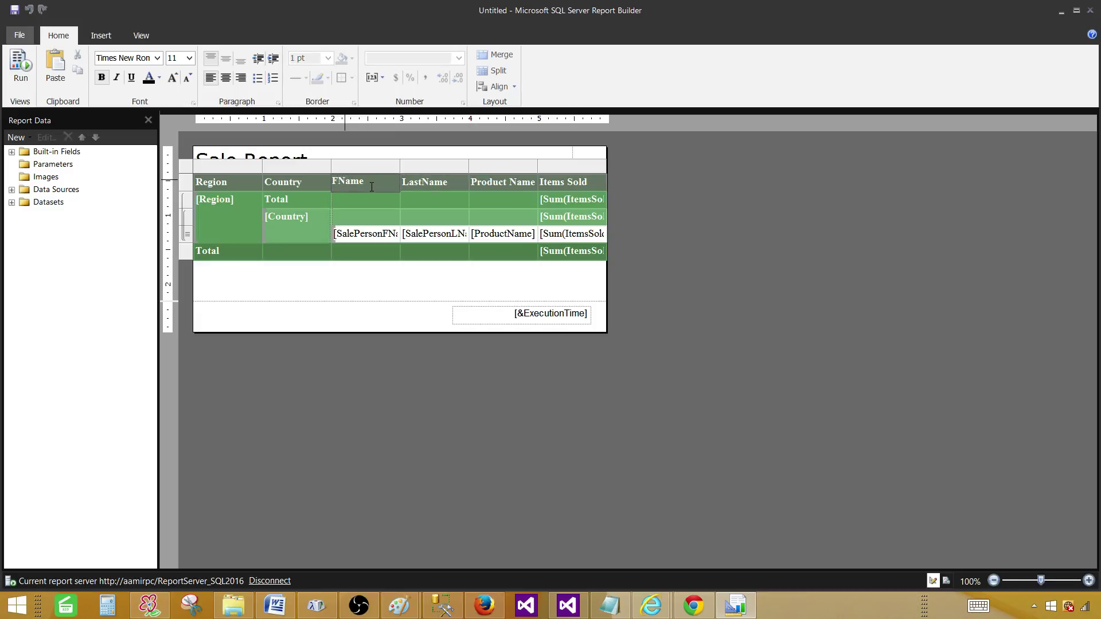
pyautogui.write('irst')
pyautogui.click(357, 277)
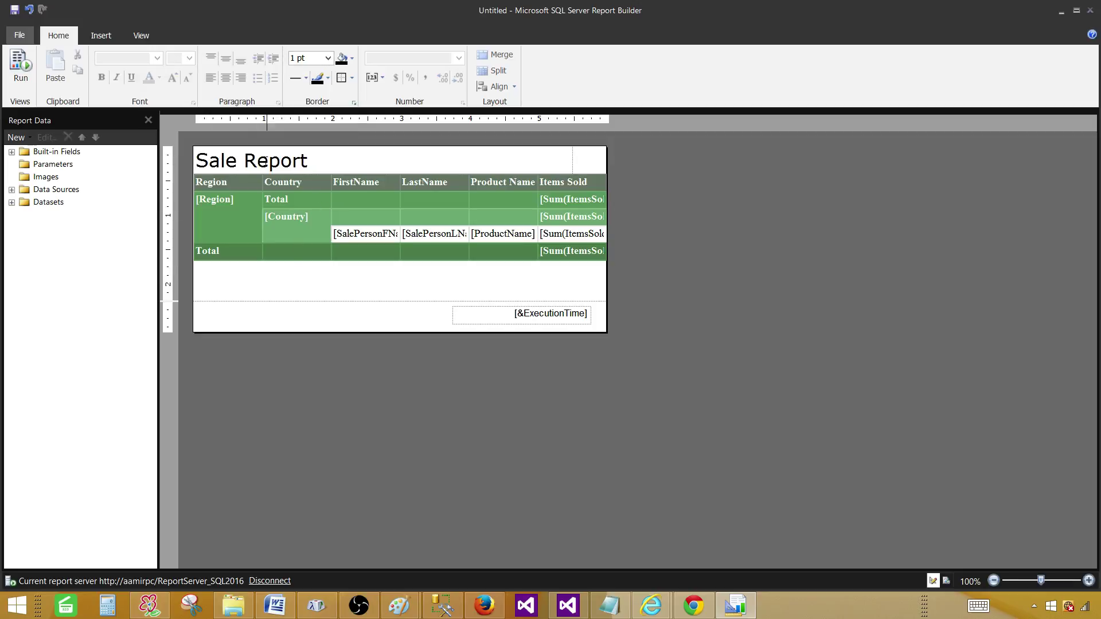
# - In Report Data, rename the dataset DataSet1 to DSET_Sales through Dataset Properties
pyautogui.click(12, 190)
pyautogui.click(50, 203)
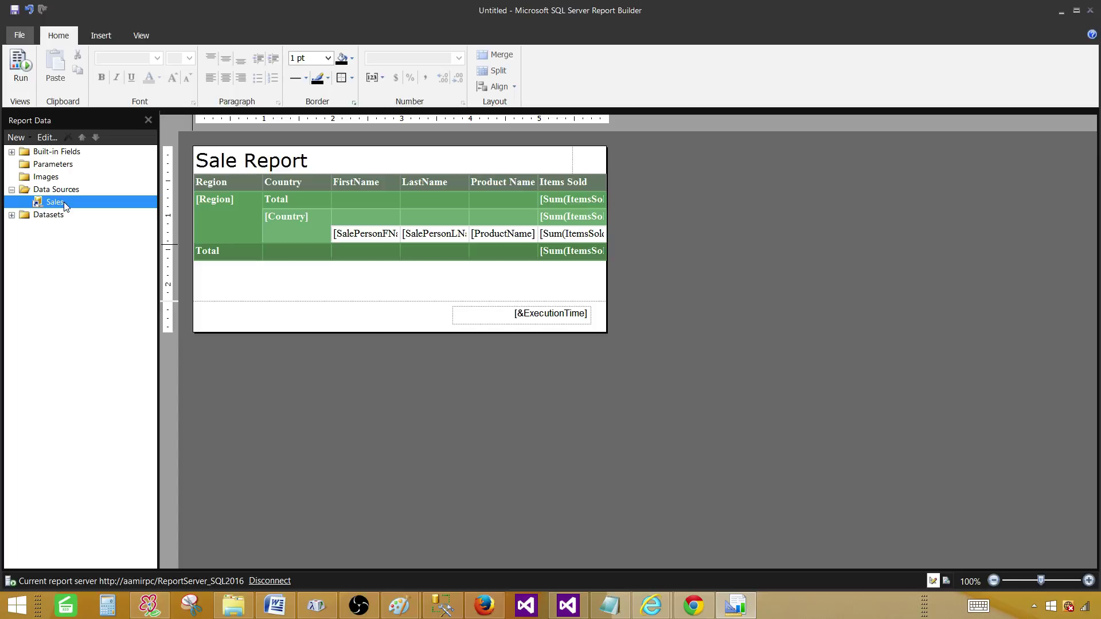
pyautogui.click(11, 216)
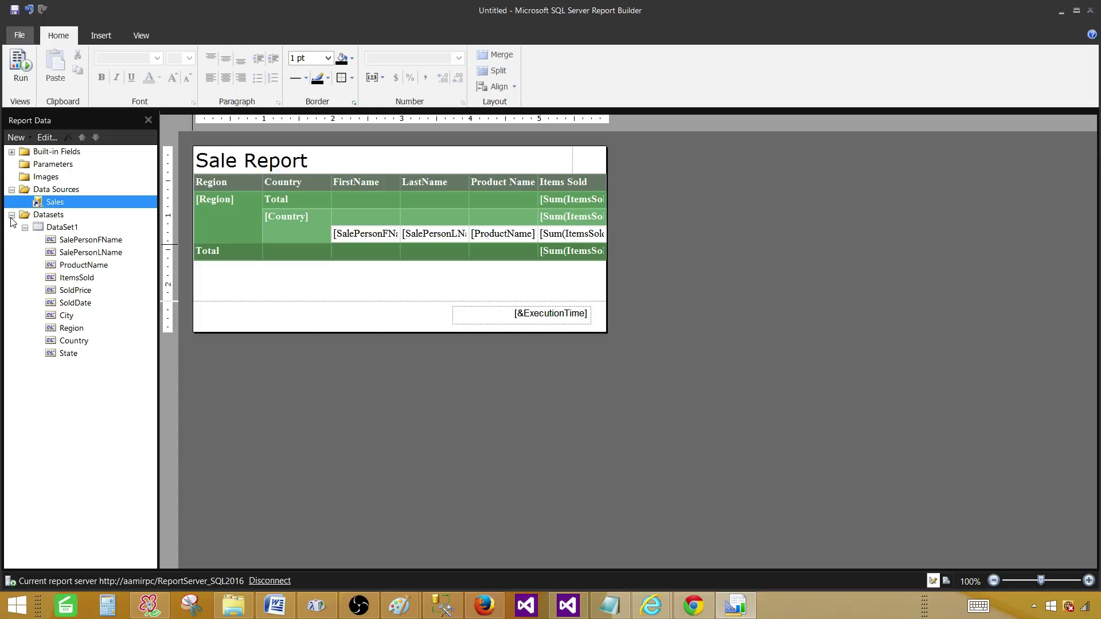
pyautogui.doubleClick(63, 228)
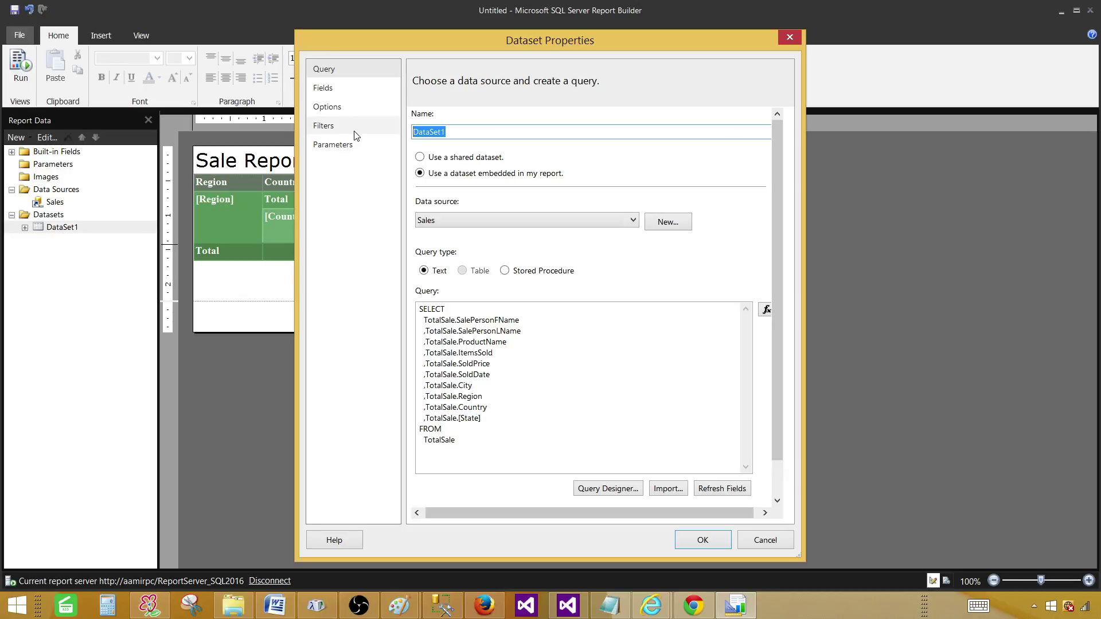
pyautogui.write('DSET_Sales')
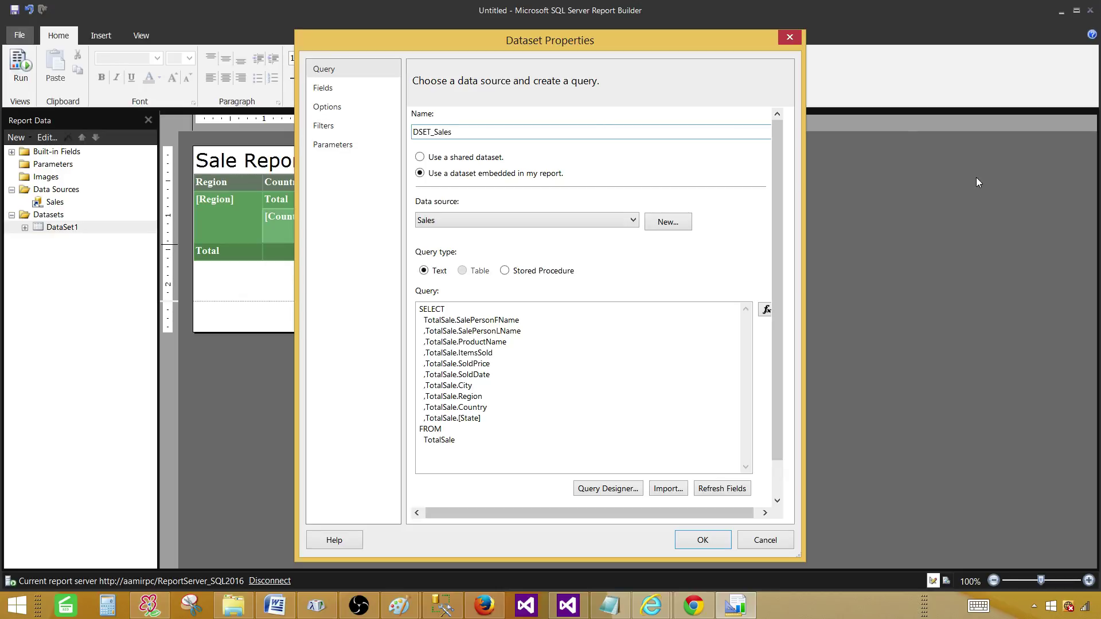
pyautogui.click(688, 542)
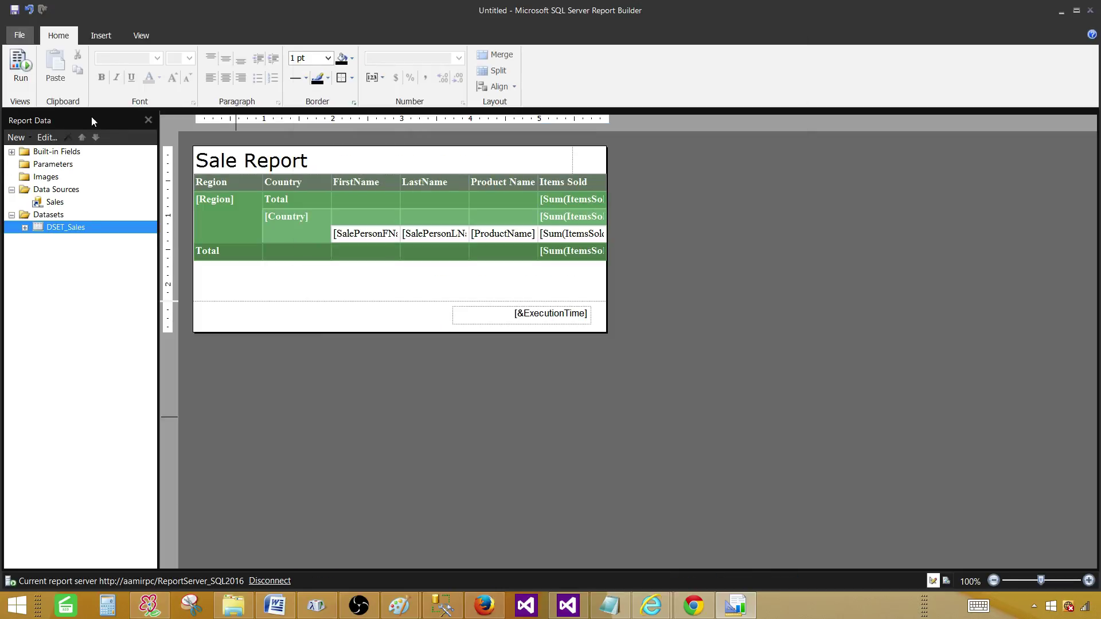
# - Preview the report with Asia and India expanded, then return to the design and deselect the table
pyautogui.click(23, 69)
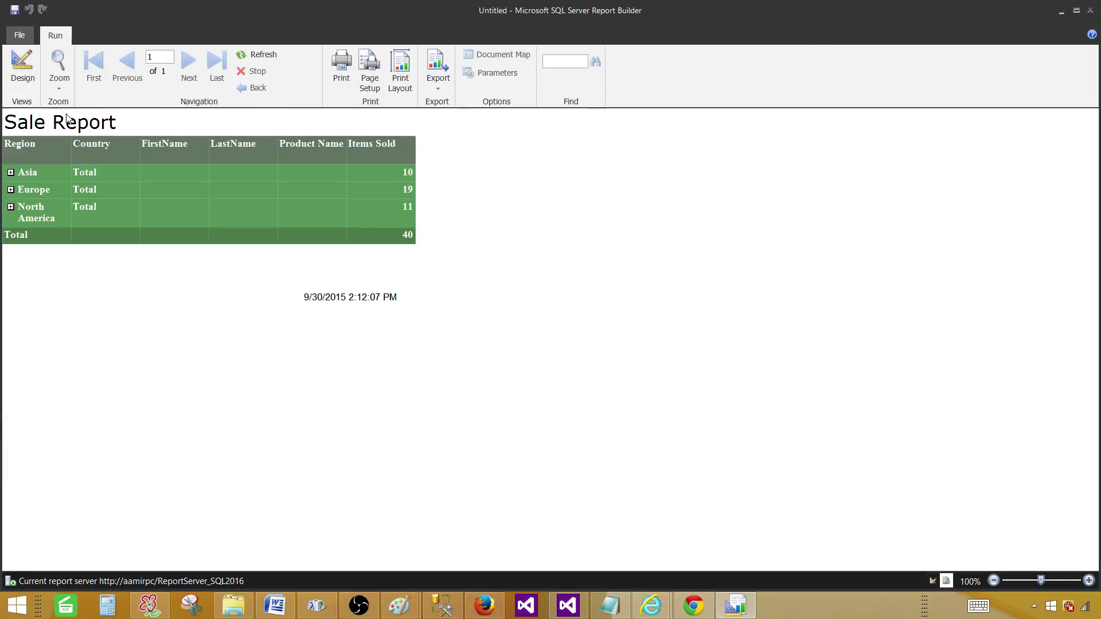
pyautogui.click(11, 172)
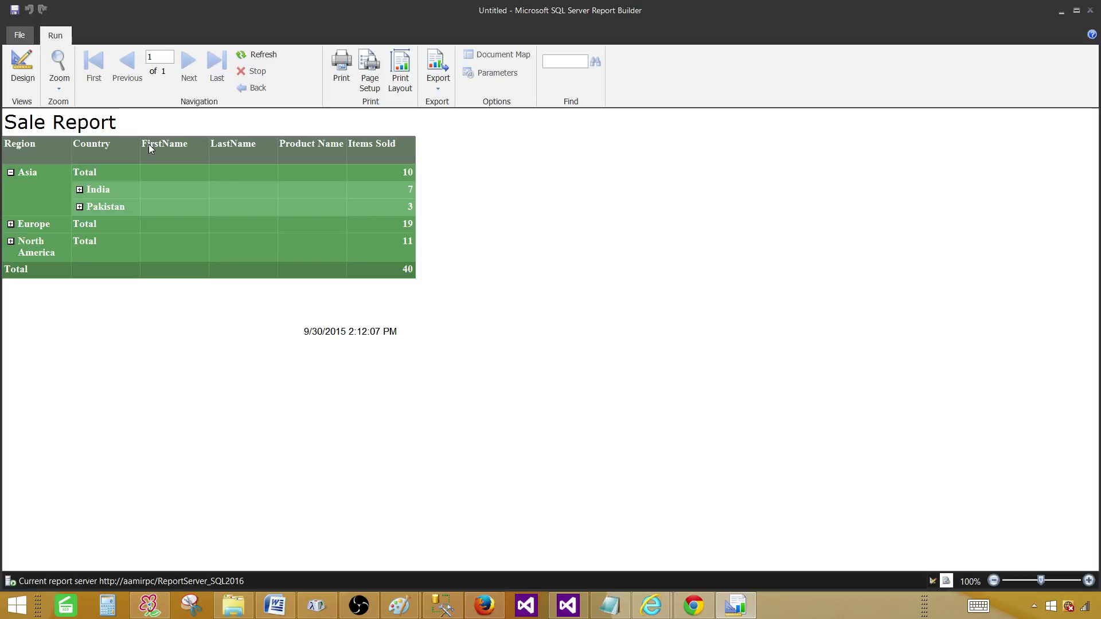
pyautogui.click(79, 189)
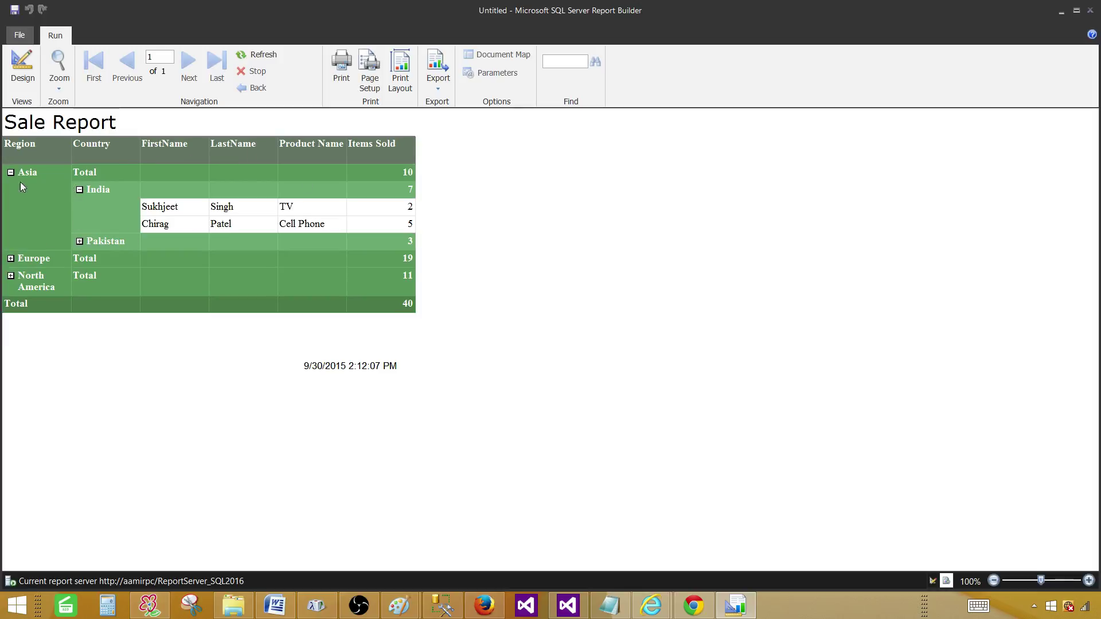
pyautogui.click(22, 68)
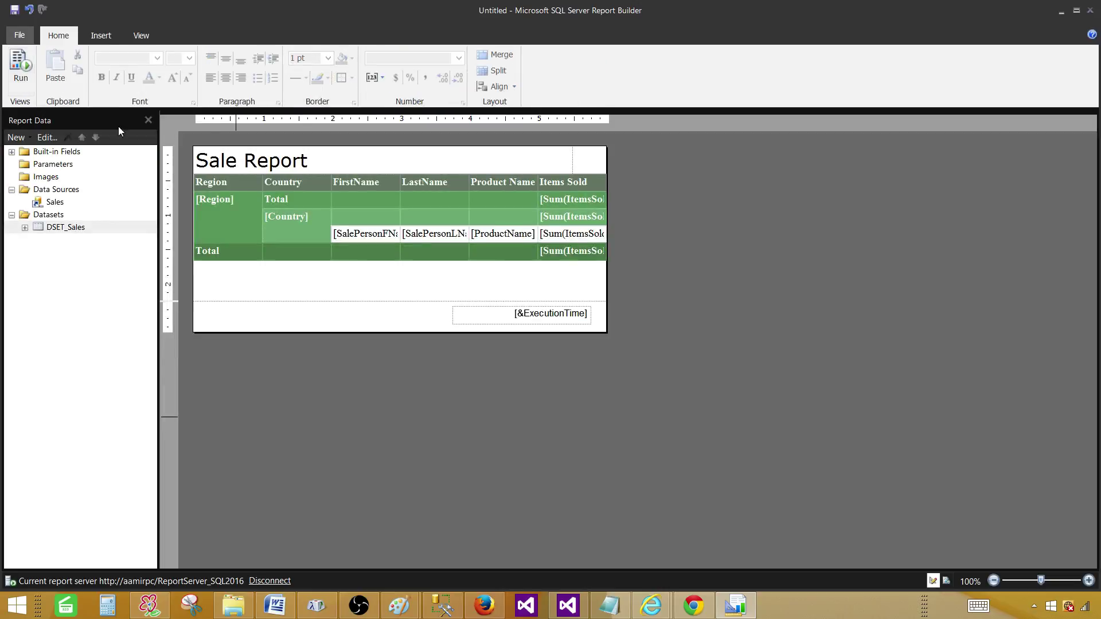
pyautogui.doubleClick(213, 198)
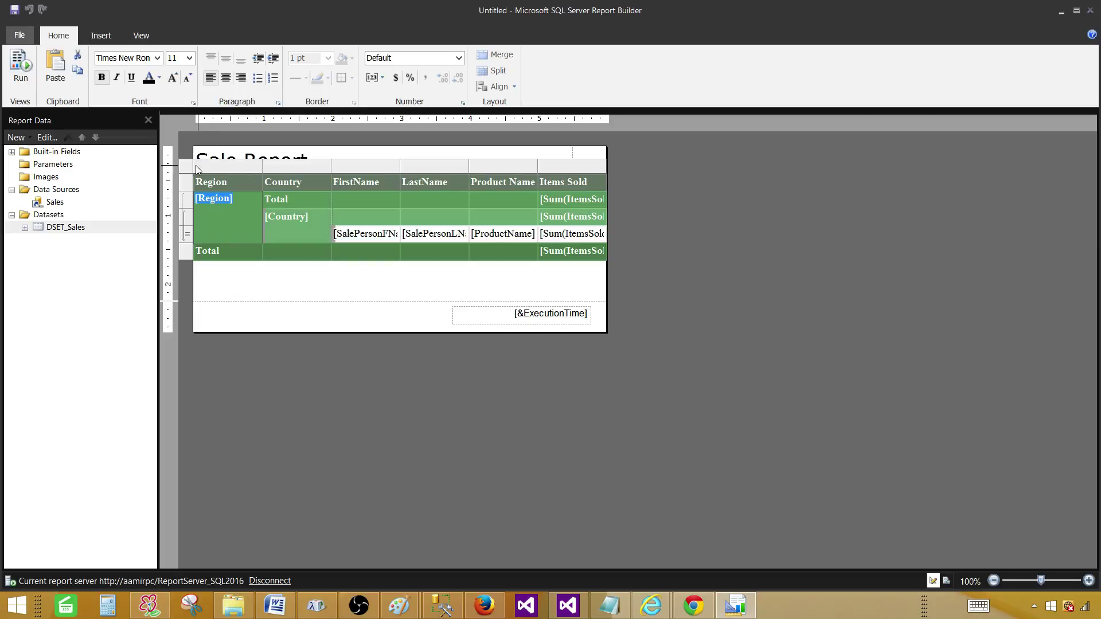
pyautogui.click(290, 288)
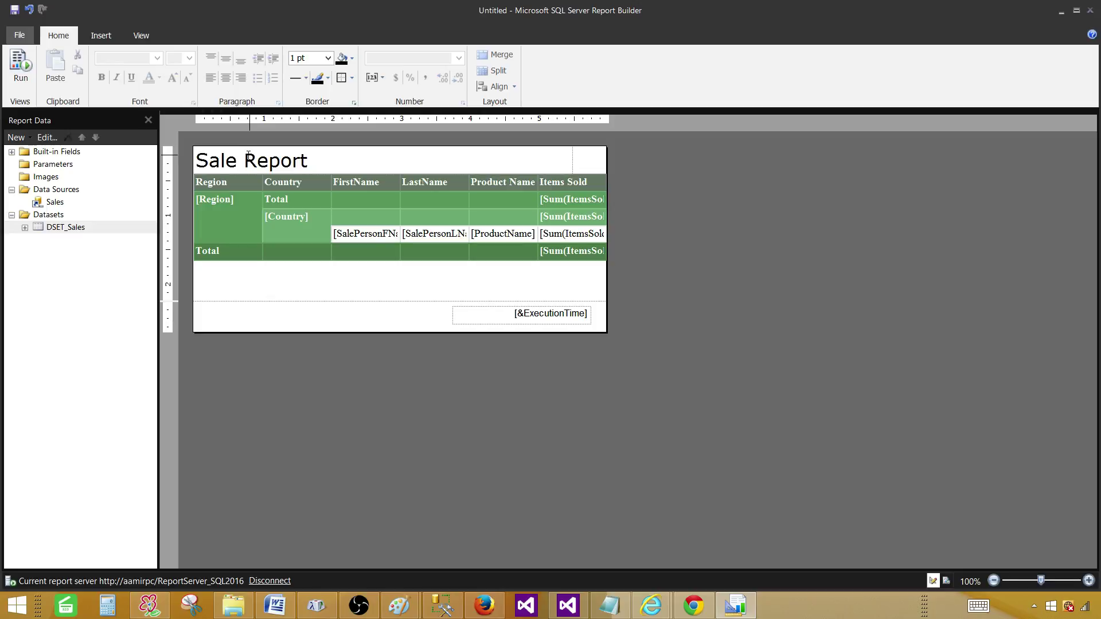
# - Close the designer, agree to save, and browse to the report server's Reports folder
pyautogui.click(1090, 10)
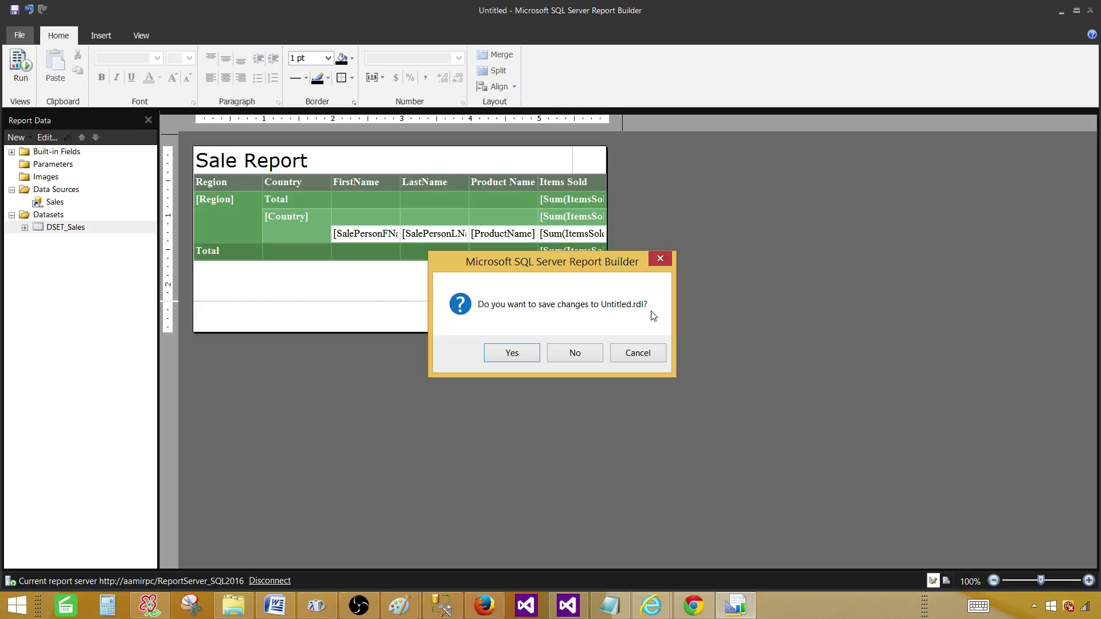
pyautogui.click(511, 355)
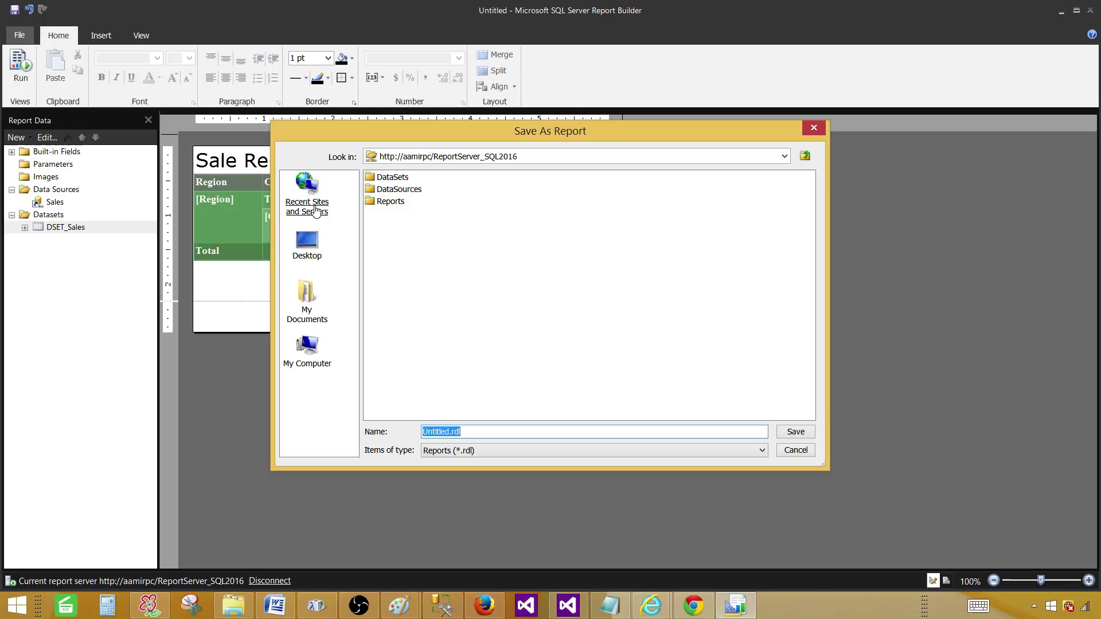
pyautogui.click(316, 210)
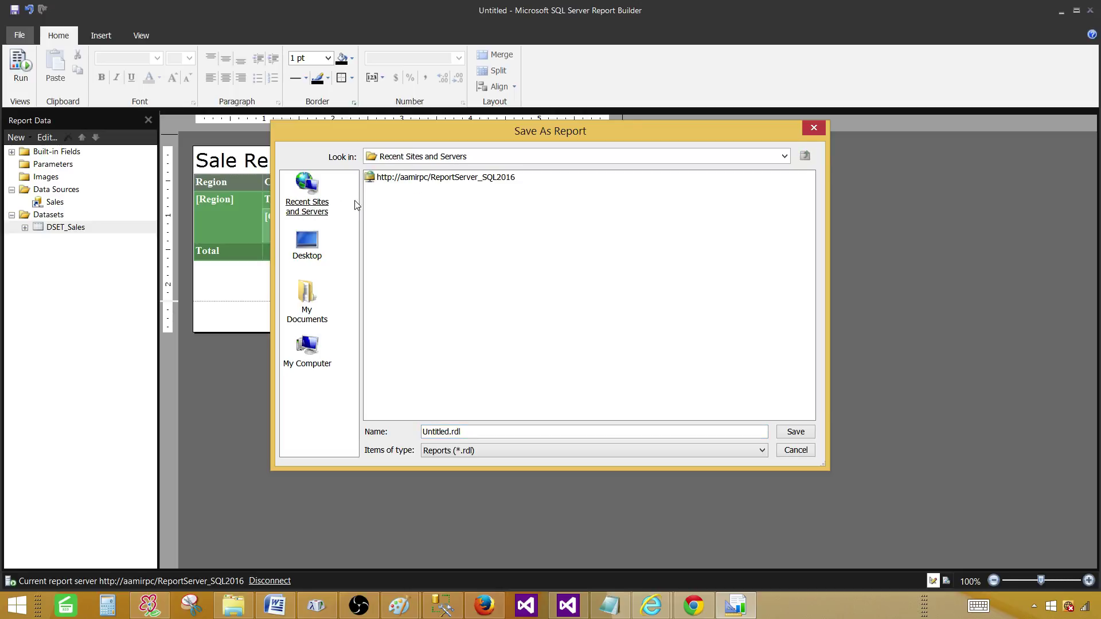
pyautogui.click(459, 179)
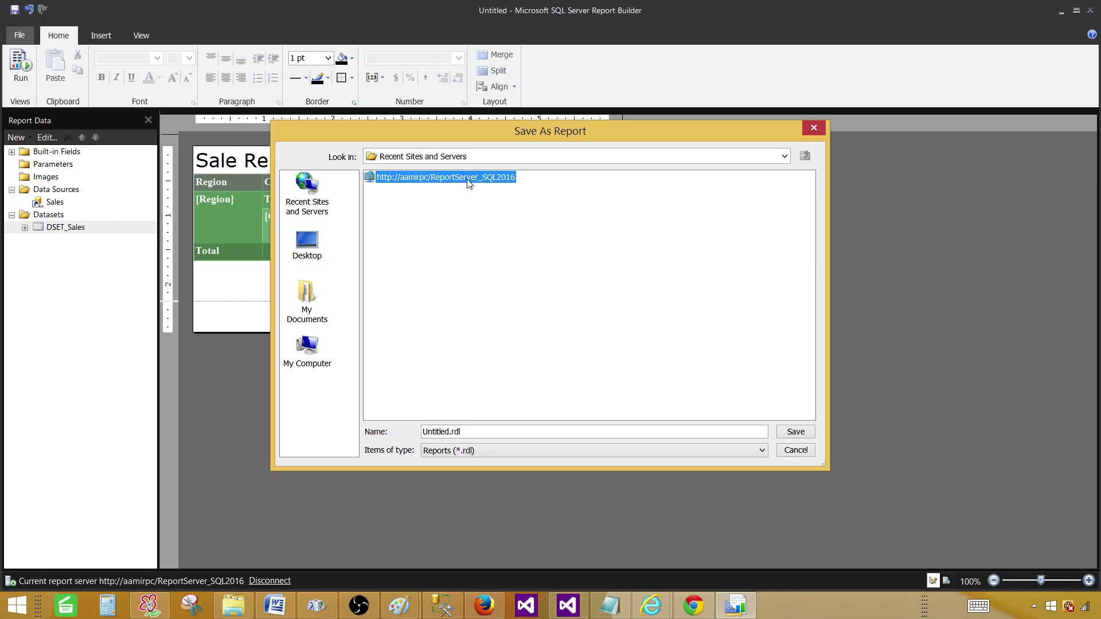
pyautogui.doubleClick(468, 182)
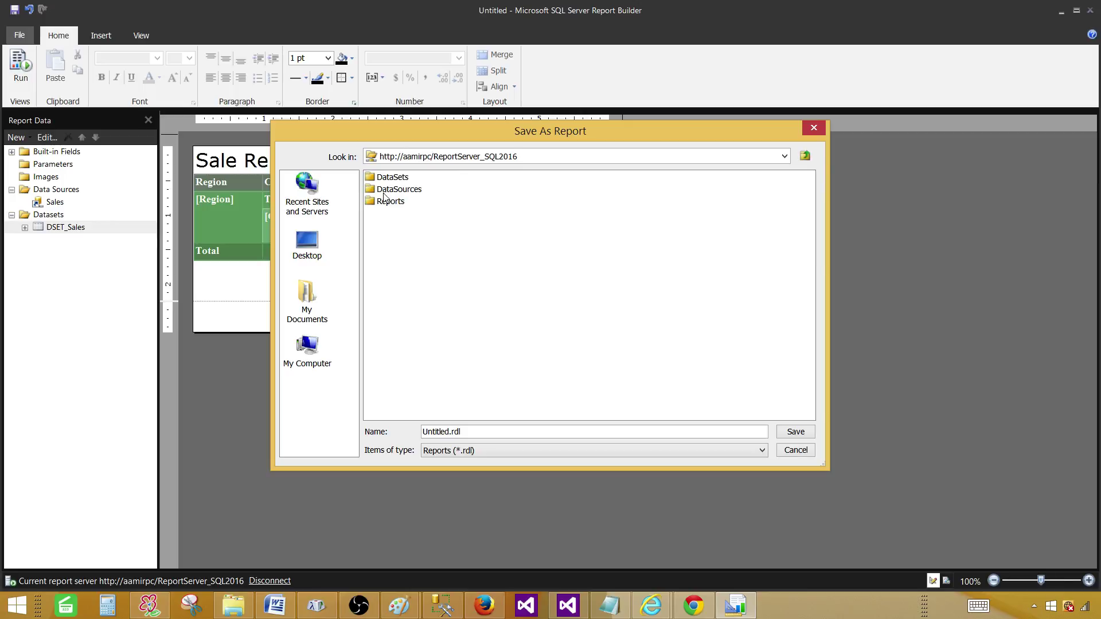
pyautogui.doubleClick(388, 202)
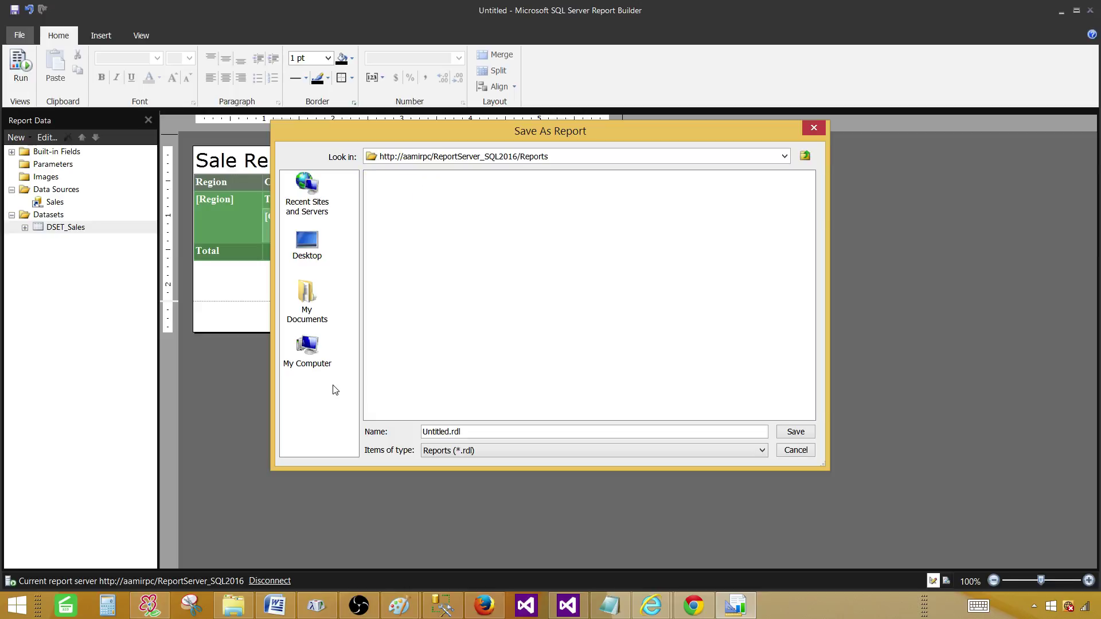
# - Save the report as 'Blocked_SubTotalReport' and bring Report Manager's home page forward
pyautogui.moveTo(450, 431); pyautogui.dragTo(422, 433)
pyautogui.write('BlockE')
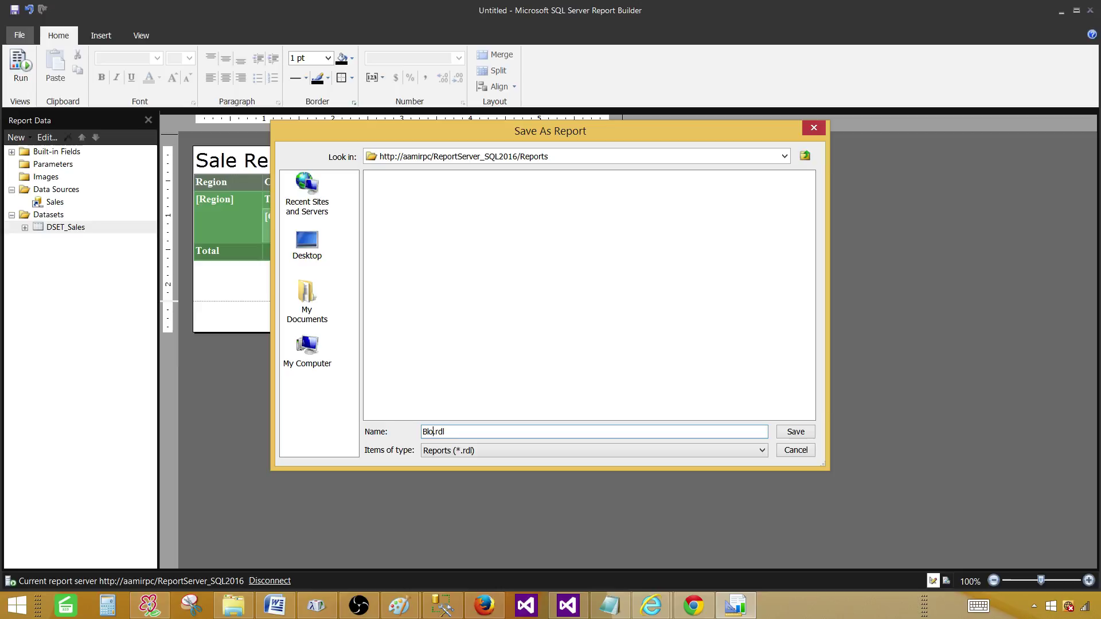
pyautogui.press('BackSpace')
pyautogui.write('ed_SubTotalReport')
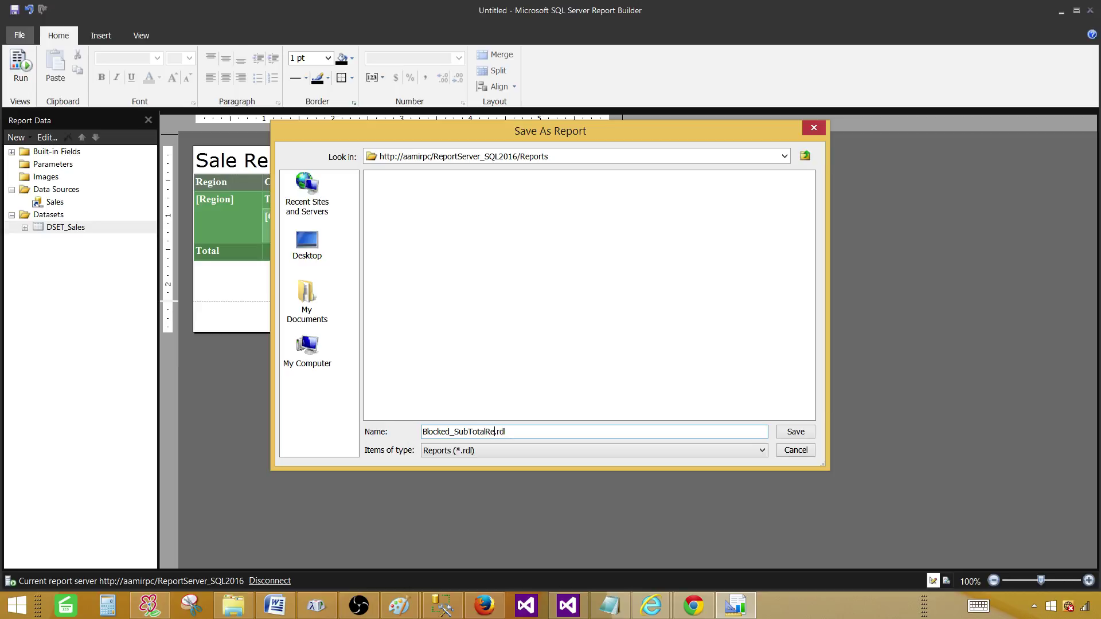
pyautogui.click(796, 431)
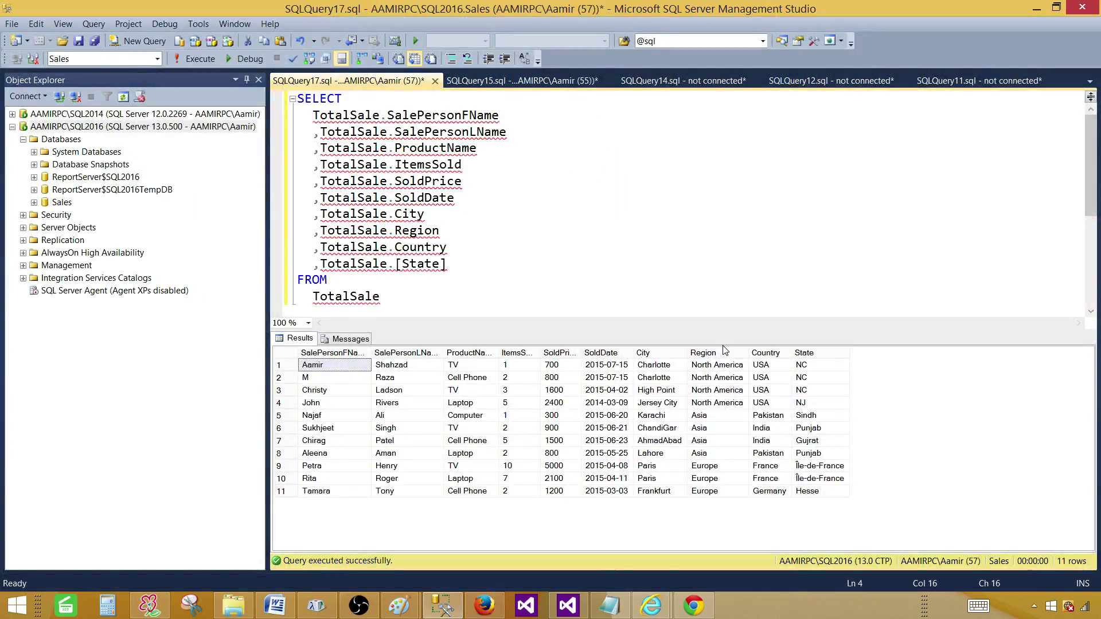
pyautogui.moveTo(652, 612)
pyautogui.click(711, 535)
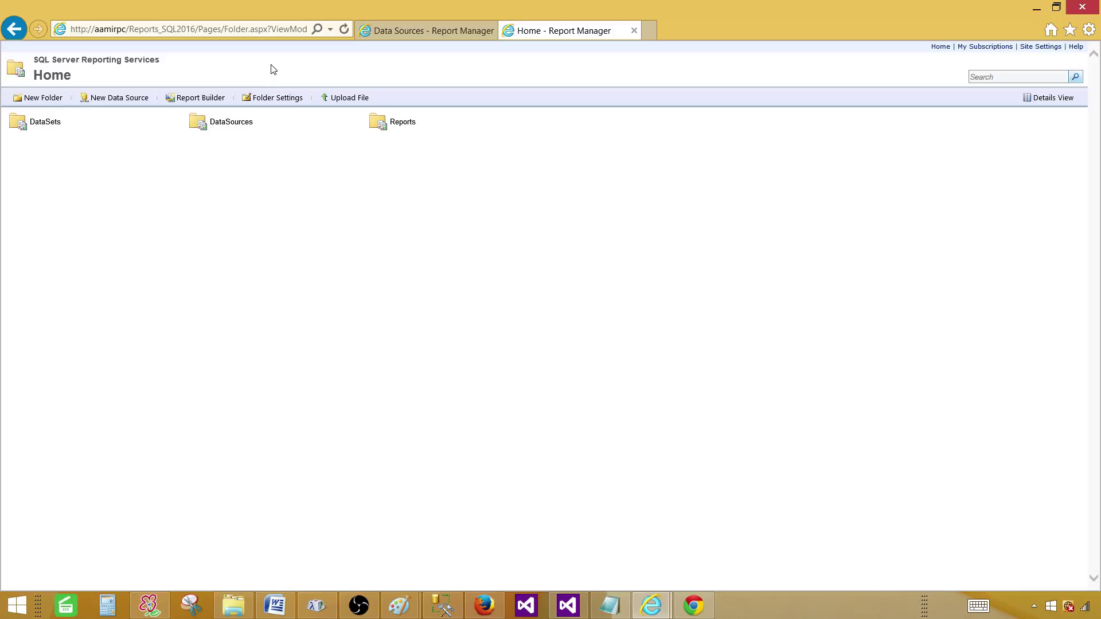
# - Open Blocked_SubTotalReport from the Reports folder in Report Manager
pyautogui.click(411, 127)
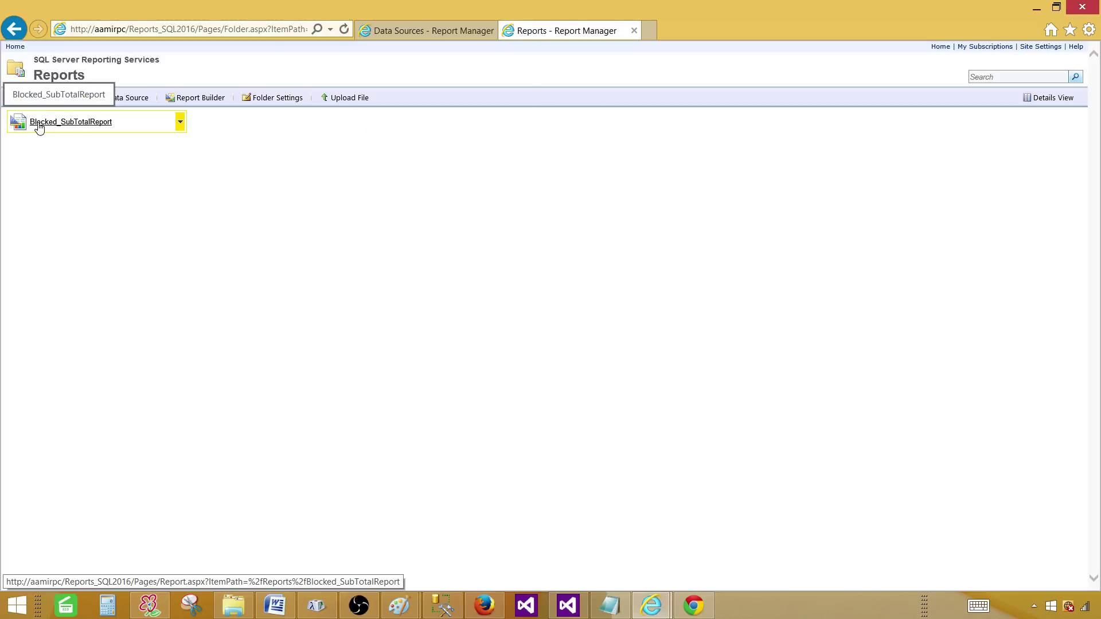
pyautogui.click(72, 123)
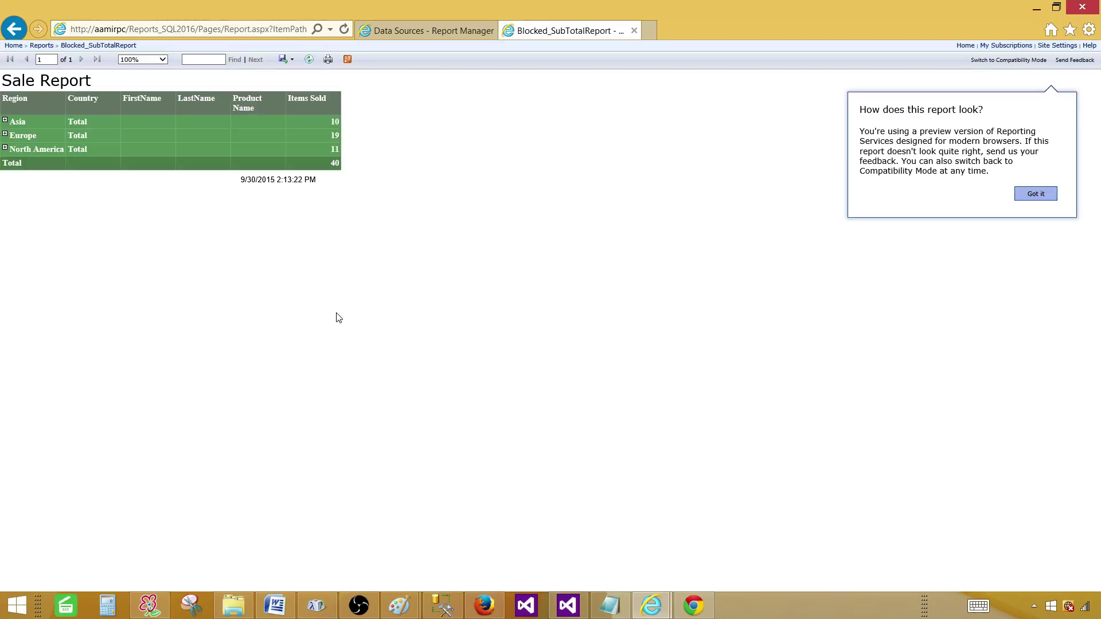
pyautogui.click(1036, 194)
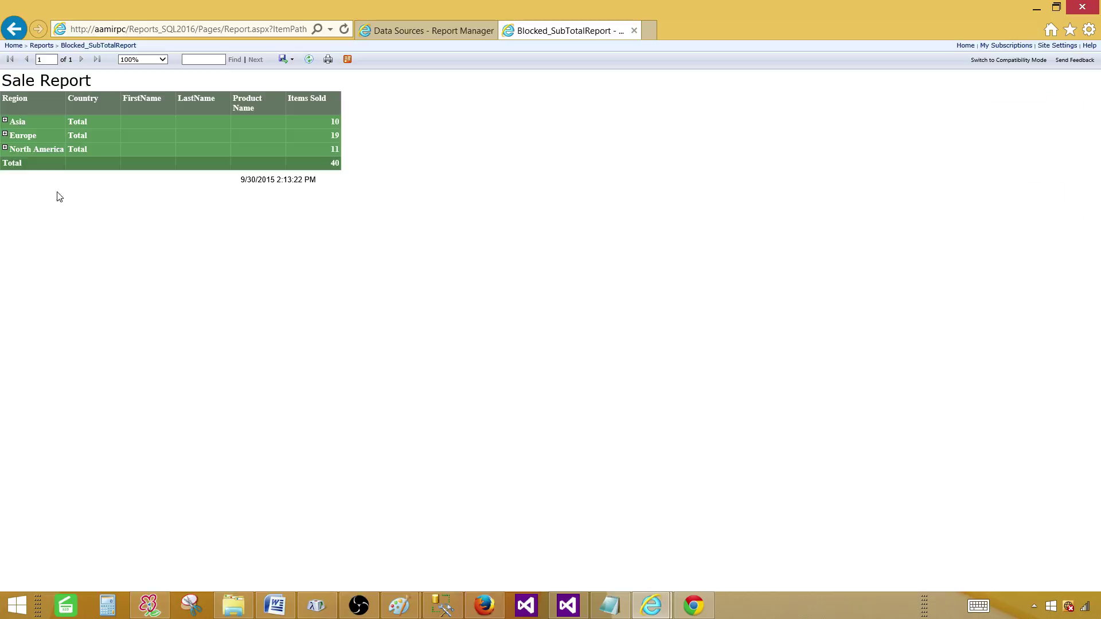
# - Expand Asia, Europe, North America, India and Pakistan, then launch Report Builder from Reports
pyautogui.click(5, 121)
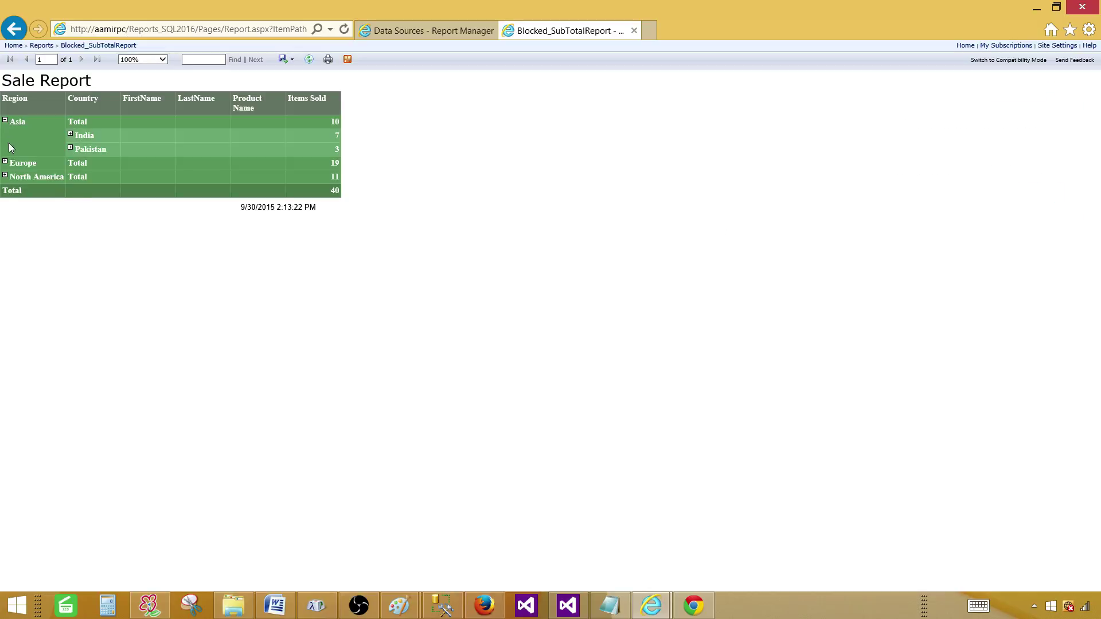
pyautogui.click(5, 163)
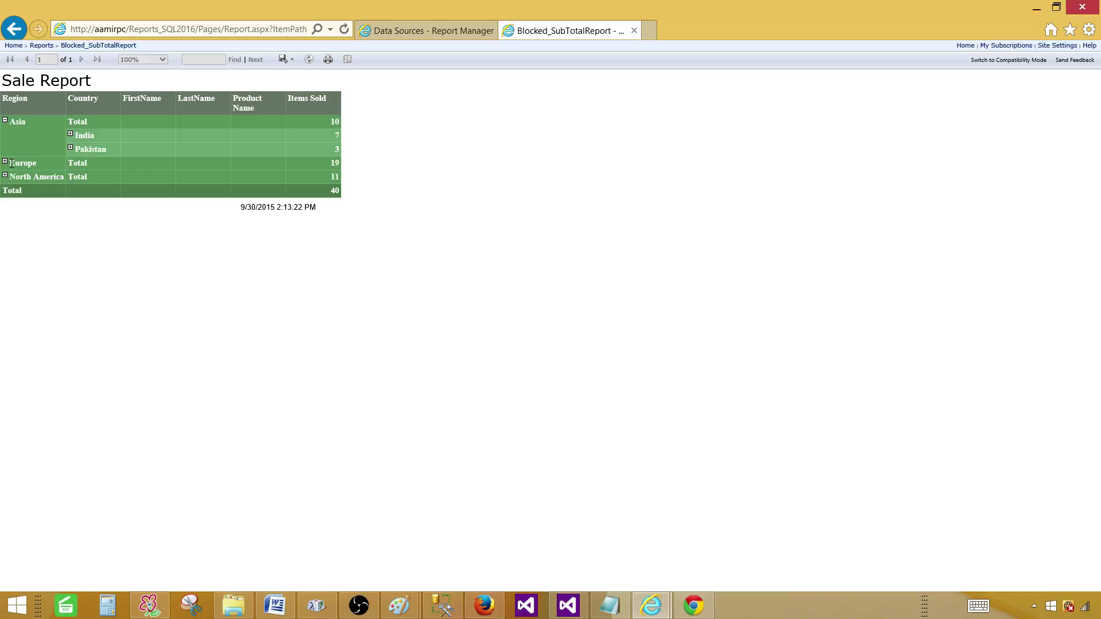
pyautogui.click(6, 203)
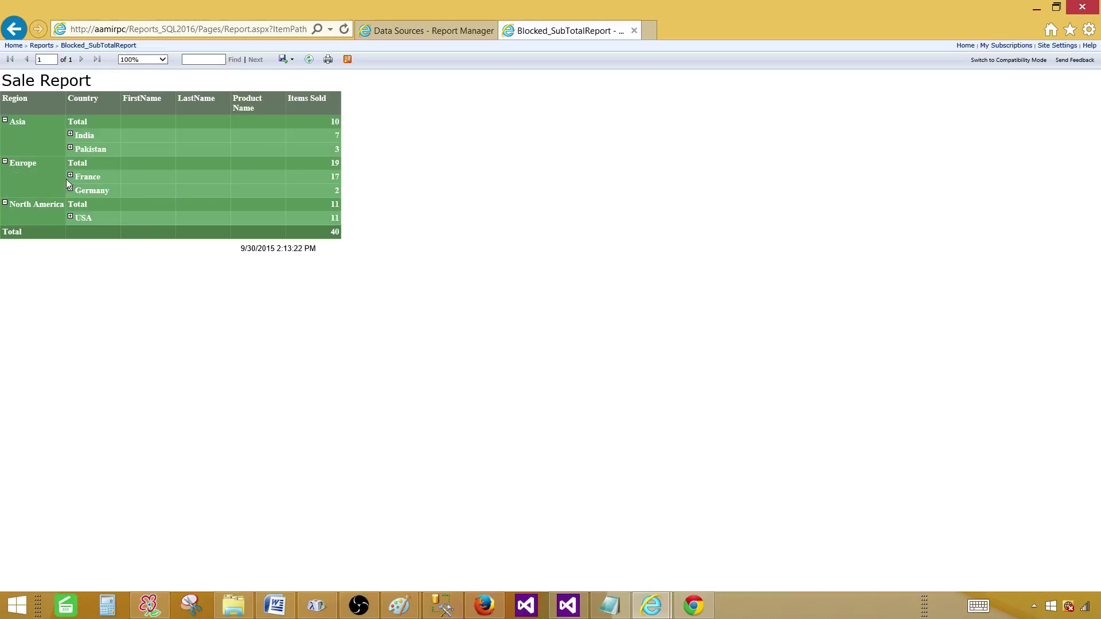
pyautogui.click(70, 134)
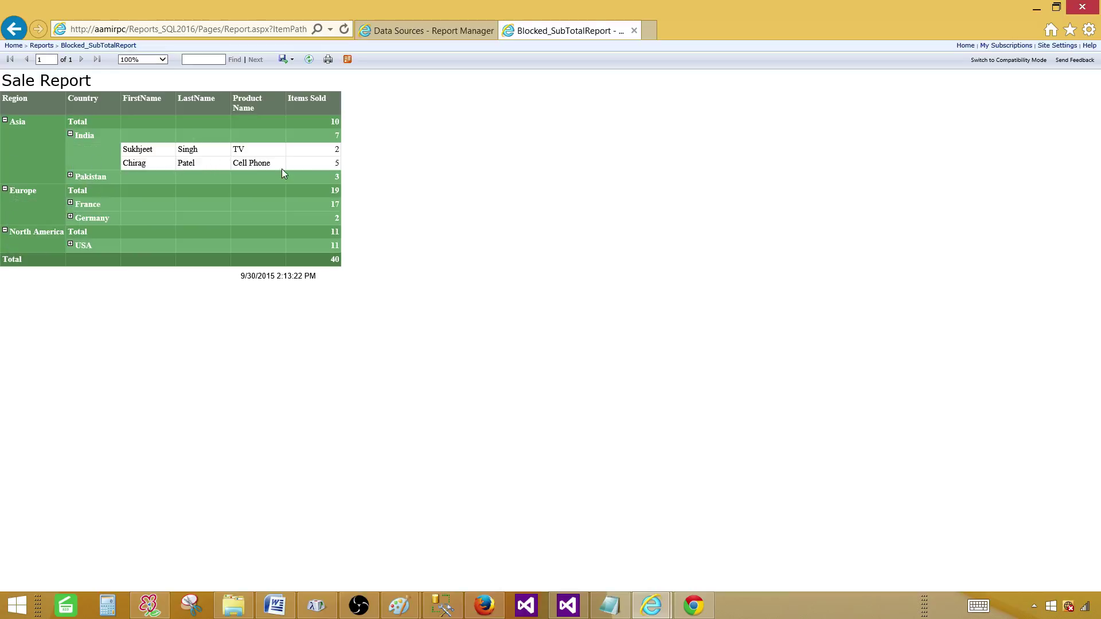
pyautogui.click(70, 175)
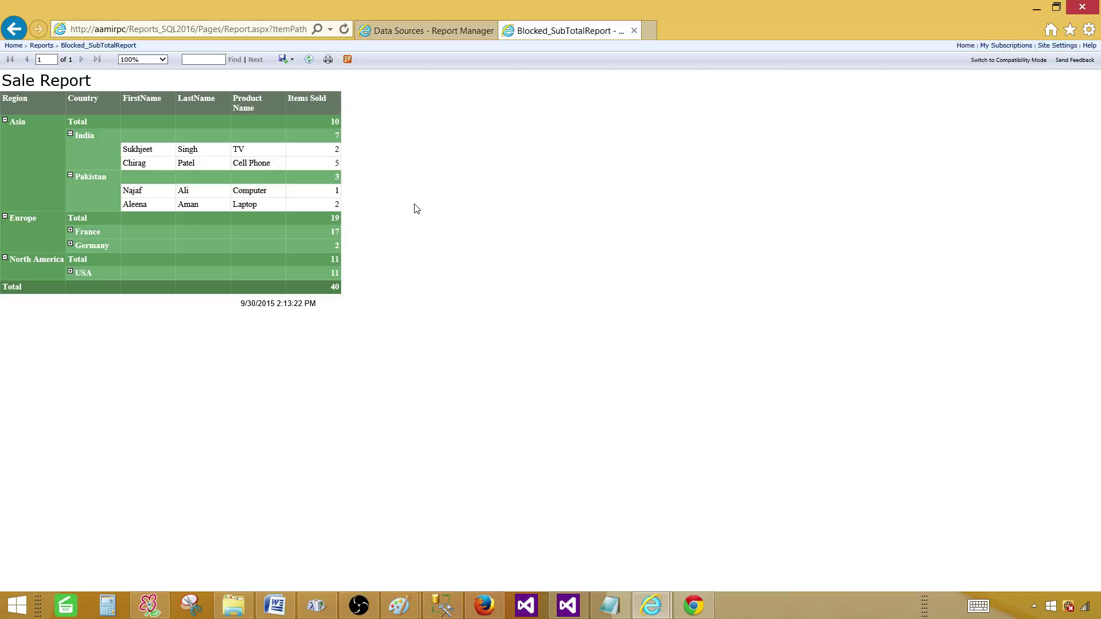
pyautogui.click(42, 45)
pyautogui.click(202, 99)
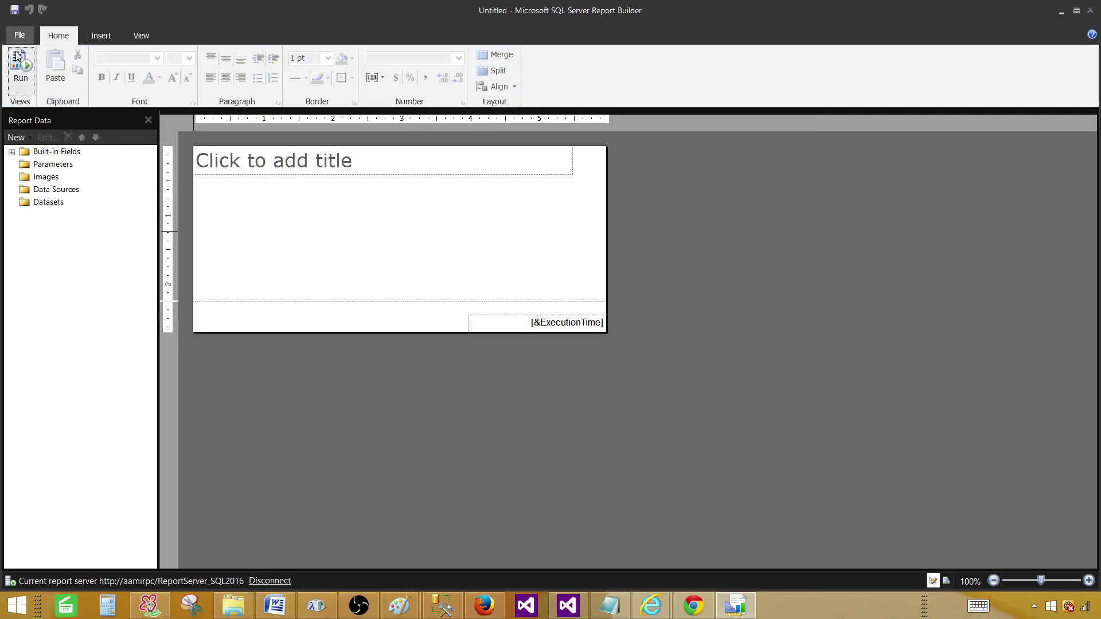
# - Open Blocked_SubTotalReport from the server's Reports folder via File > Open
pyautogui.click(19, 35)
pyautogui.click(43, 105)
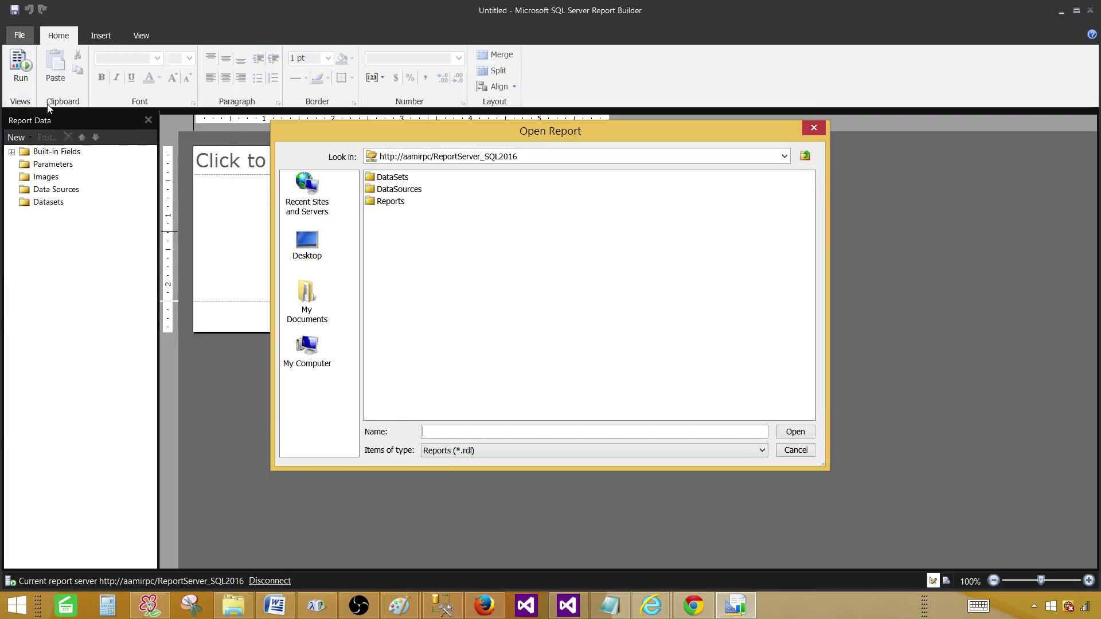
pyautogui.doubleClick(391, 200)
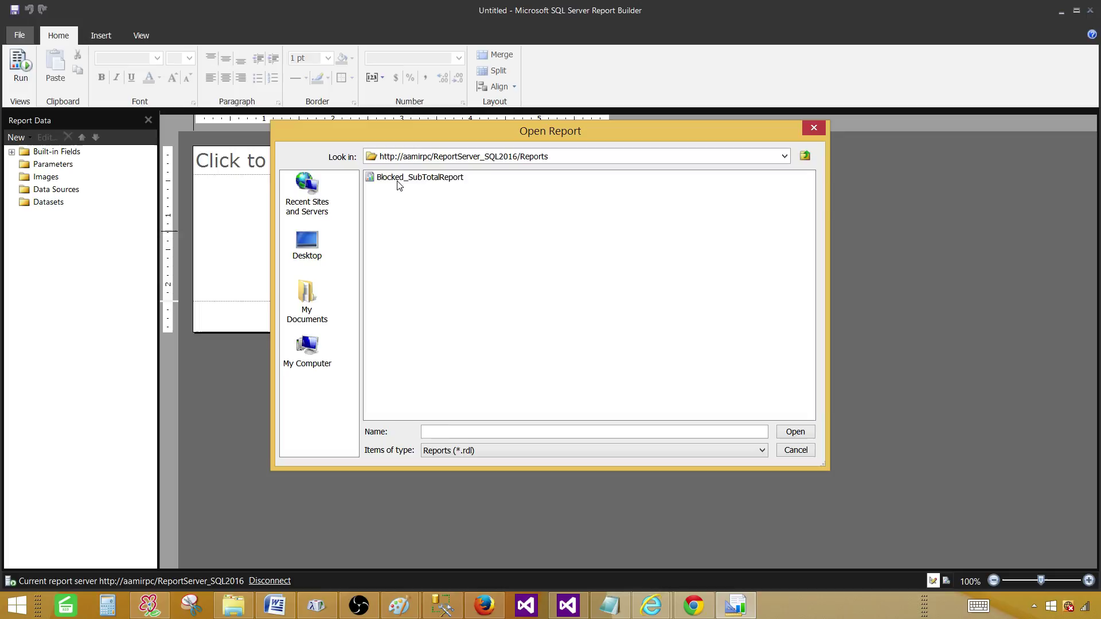
pyautogui.click(401, 179)
pyautogui.click(795, 437)
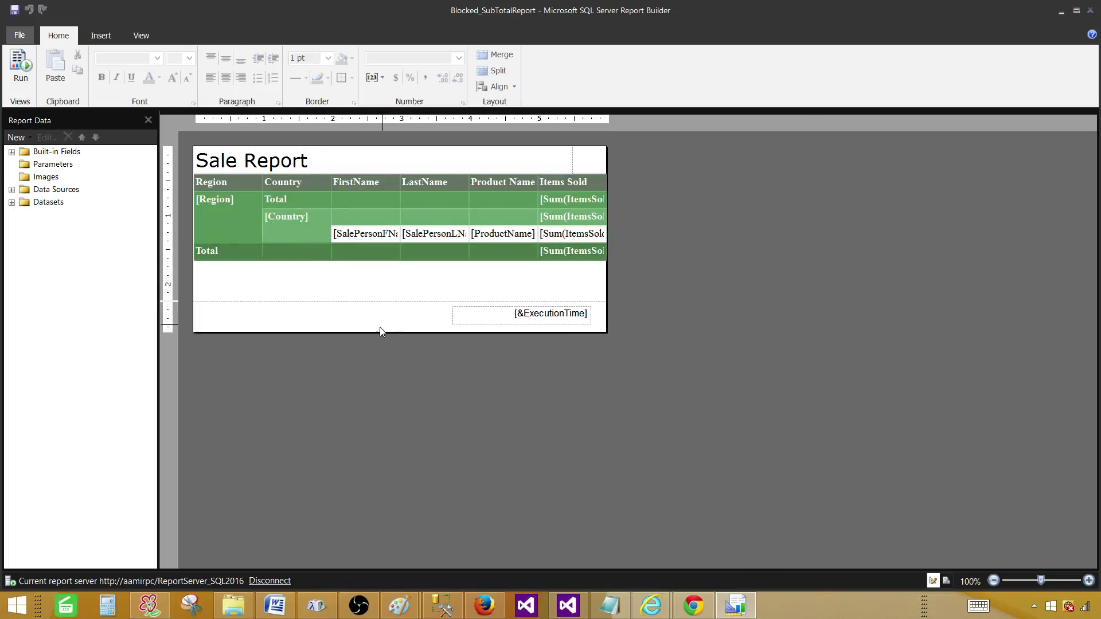
pyautogui.click(814, 608)
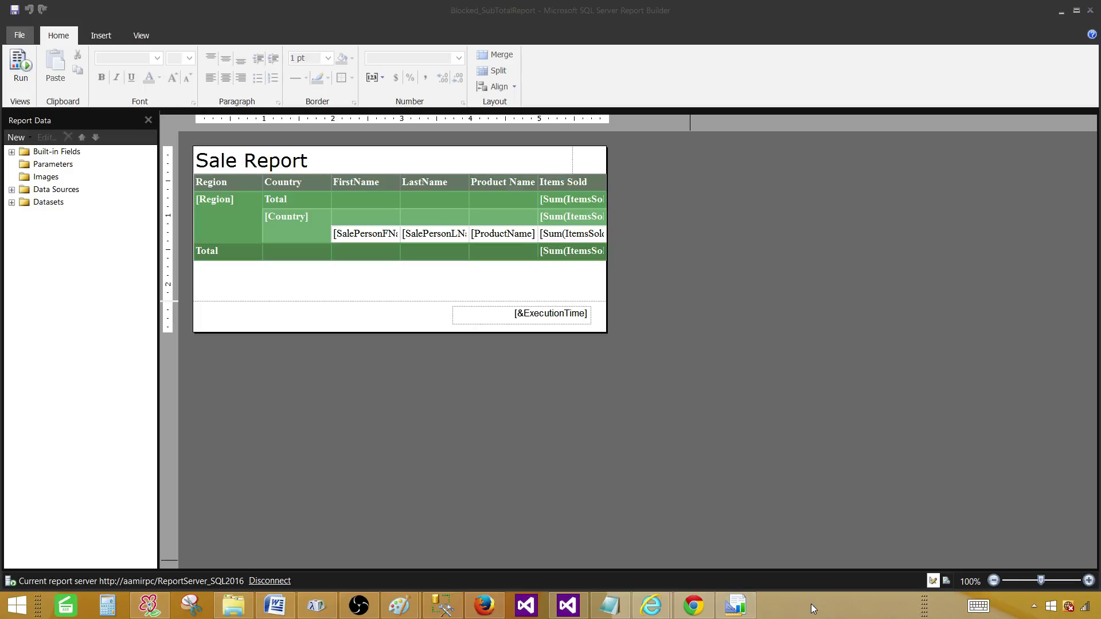